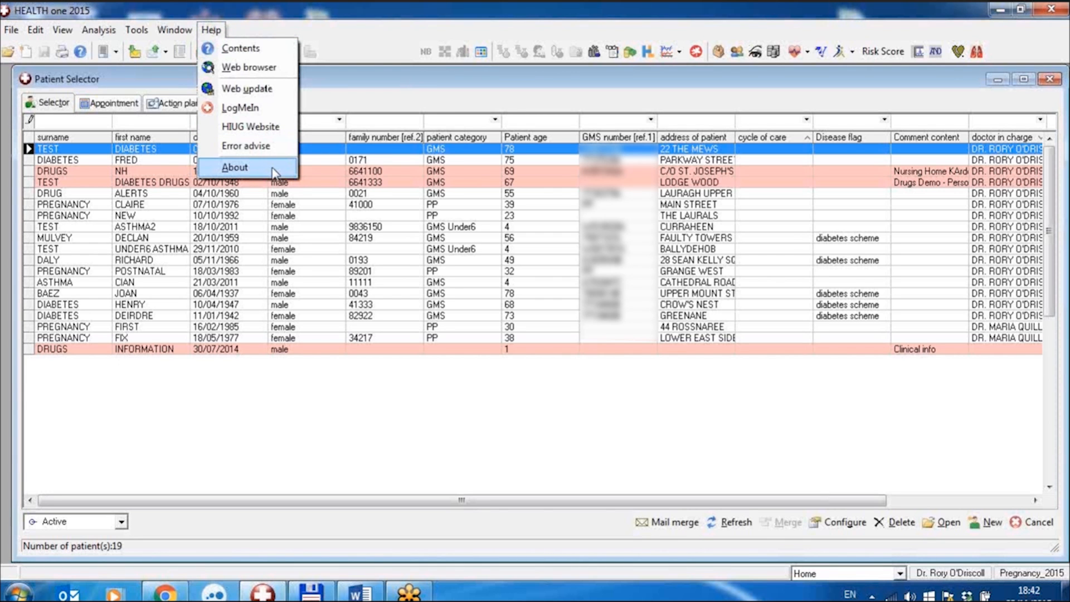
Check the program's version and licence information, closing it when done.
left_click(234, 167)
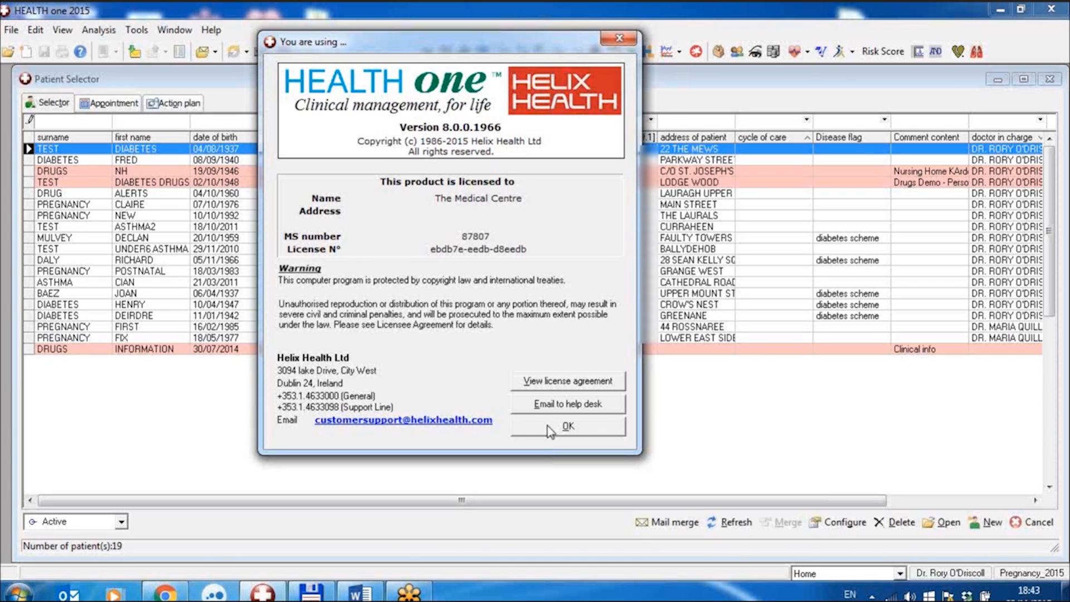
left_click(550, 431)
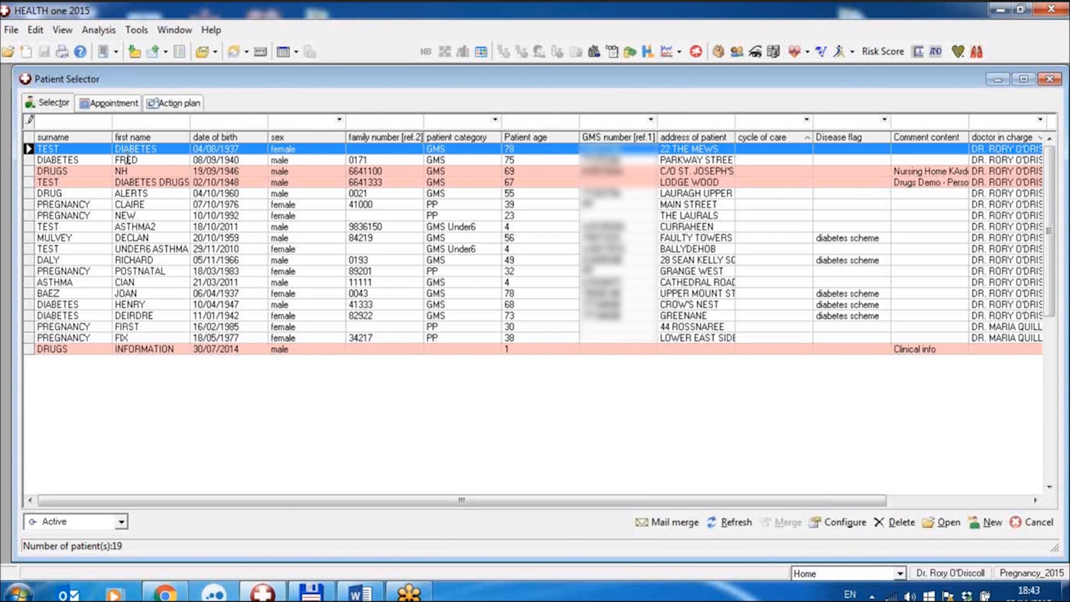
Open the Query Plus database analyses and filter the list by "coc".
left_click(108, 34)
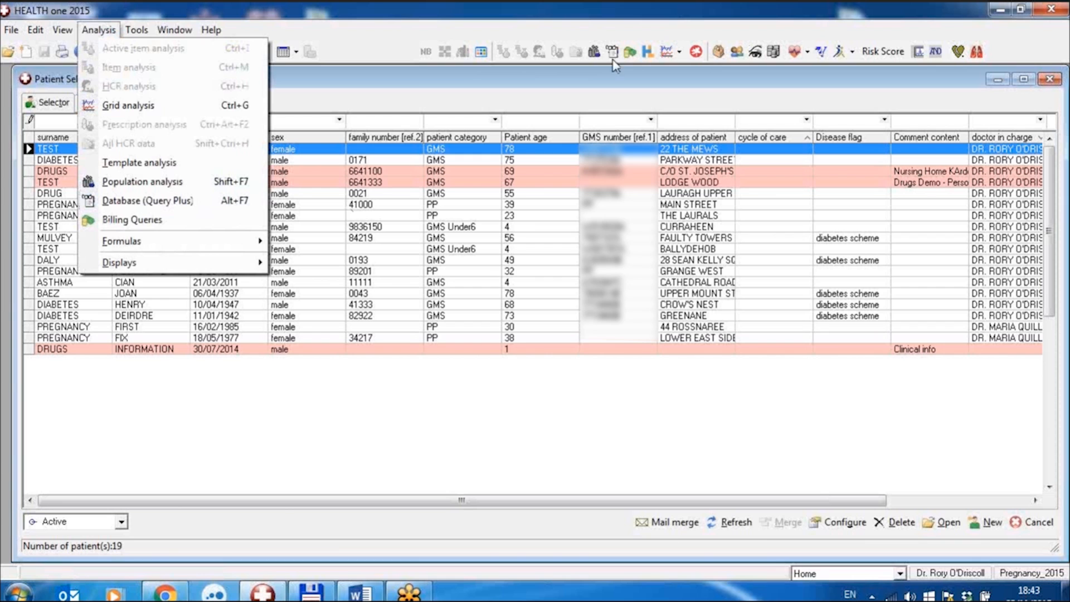
left_click(174, 201)
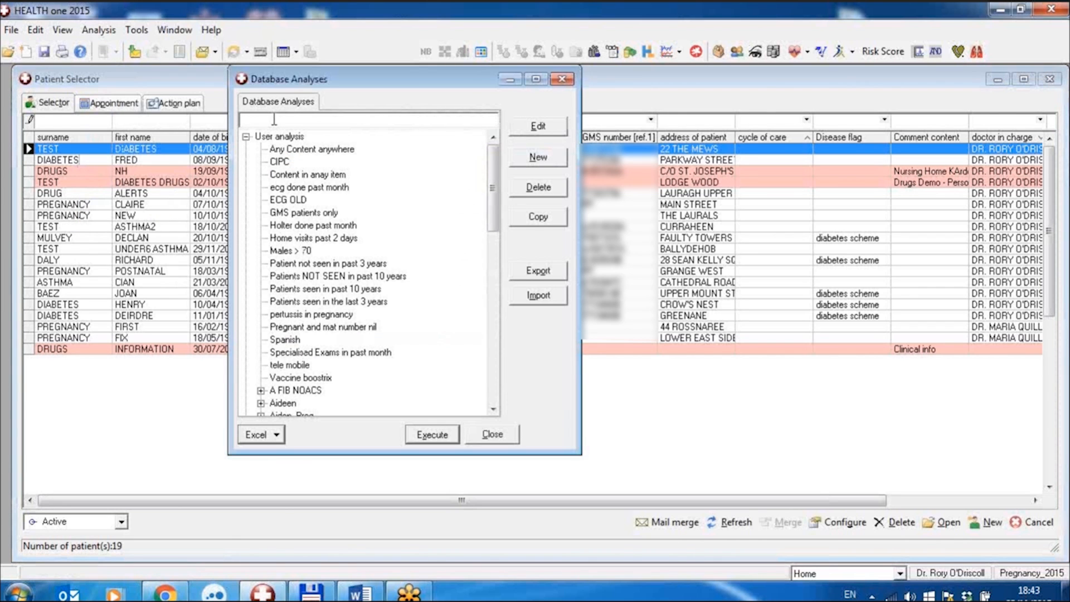
type("cycl")
key("BackSpace")
key("BackSpace")
key("BackSpace")
type("co")
key("BackSpace")
key("BackSpace")
key("BackSpace")
type("coc")
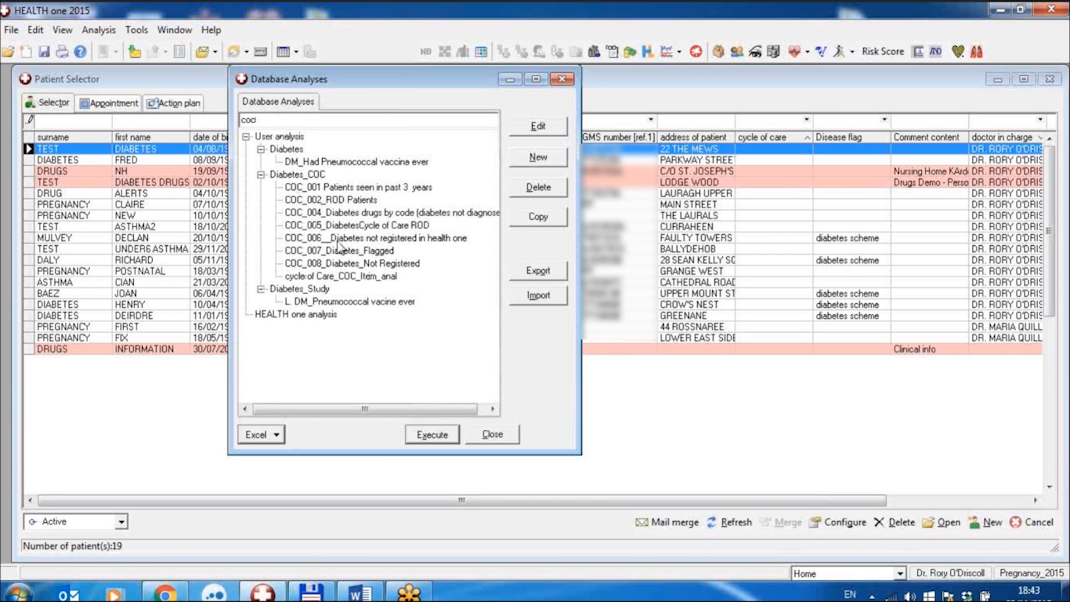
Run the COC_005_DiabetesCycle of Care ROD analysis and reposition its results window over the patient selector.
left_click(342, 226)
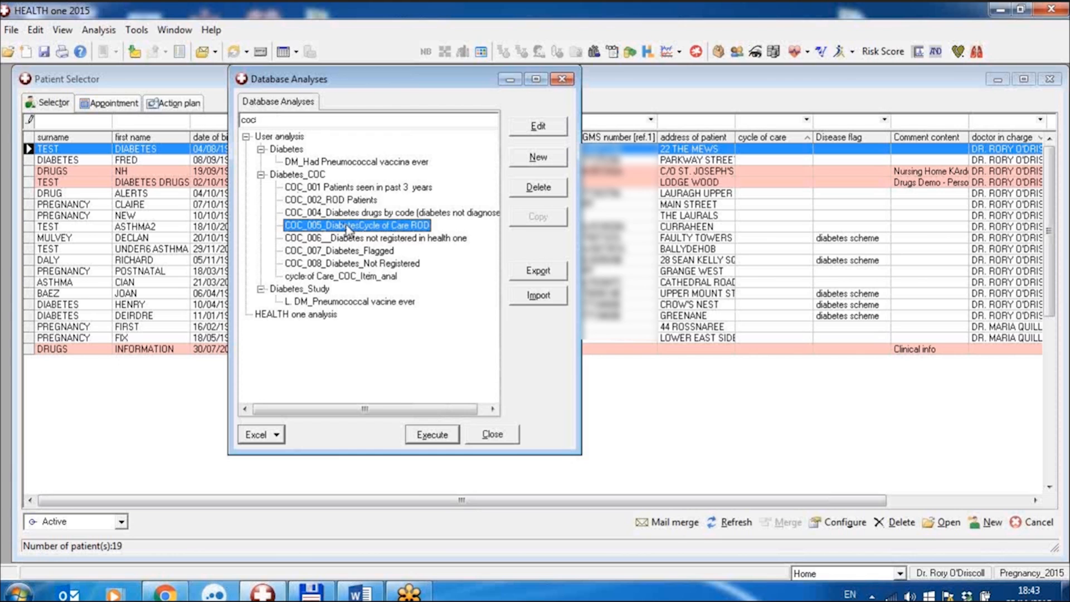
double_click(348, 227)
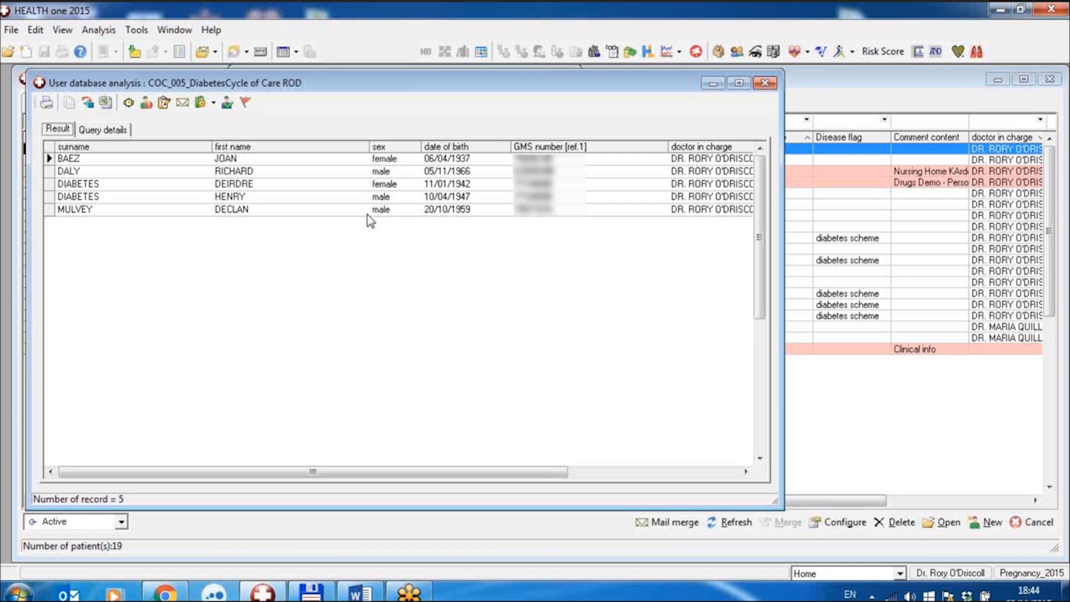
left_click_drag(325, 84, 422, 100)
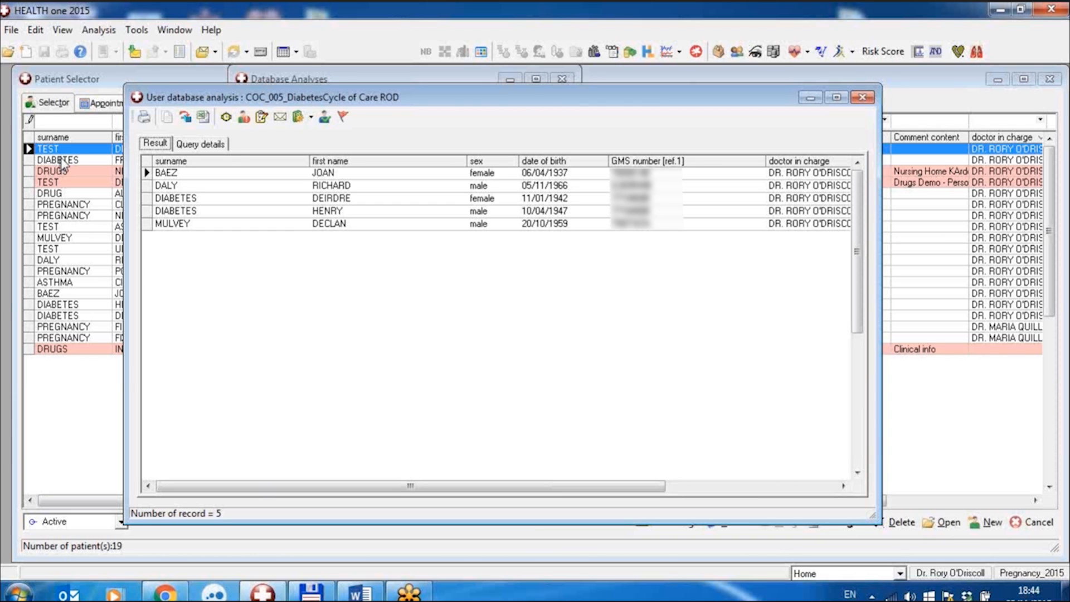
left_click_drag(465, 99, 424, 84)
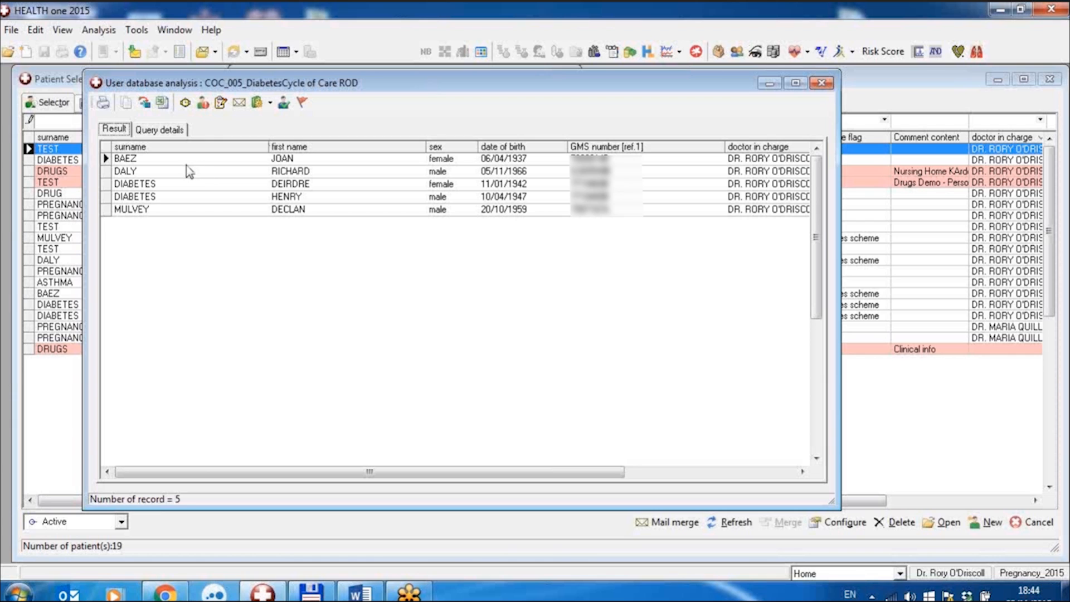
Look up the cycle of care registration options for the first patient in the analysis results.
left_click(215, 161)
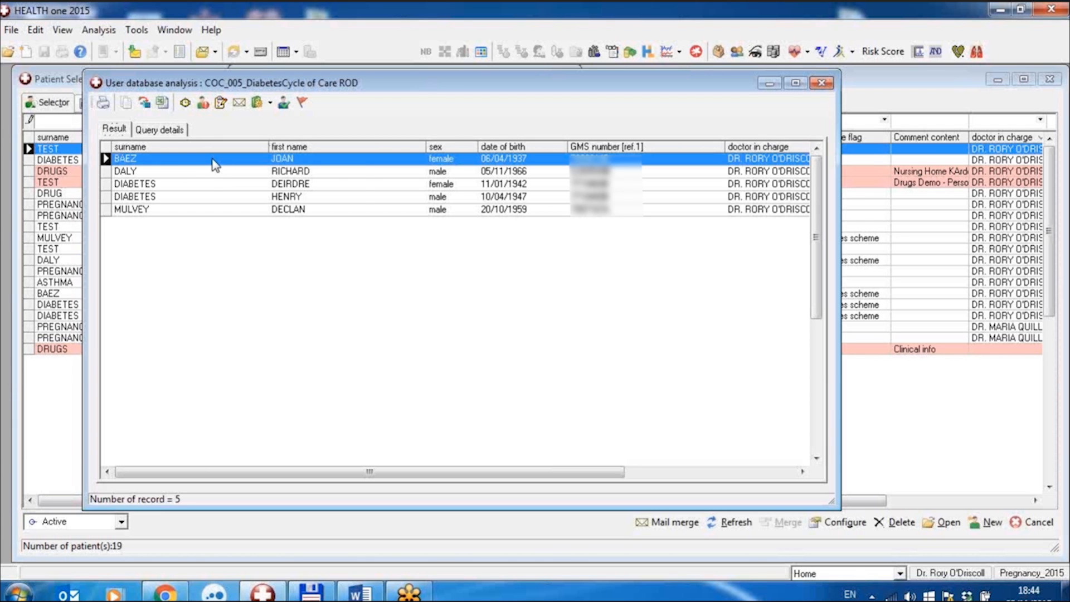
right_click(214, 162)
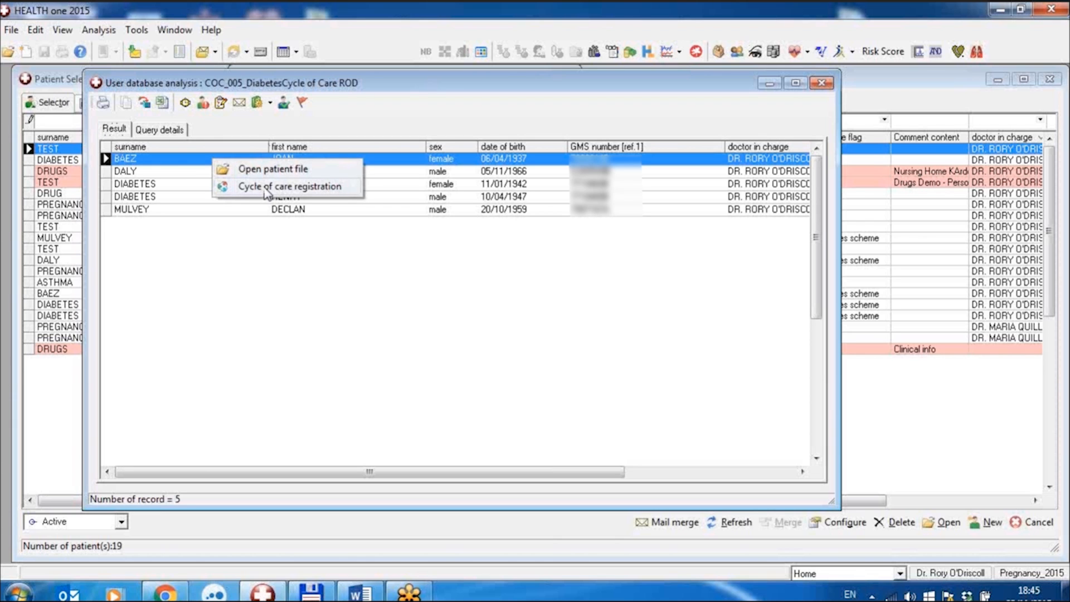
mouse_move(267, 194)
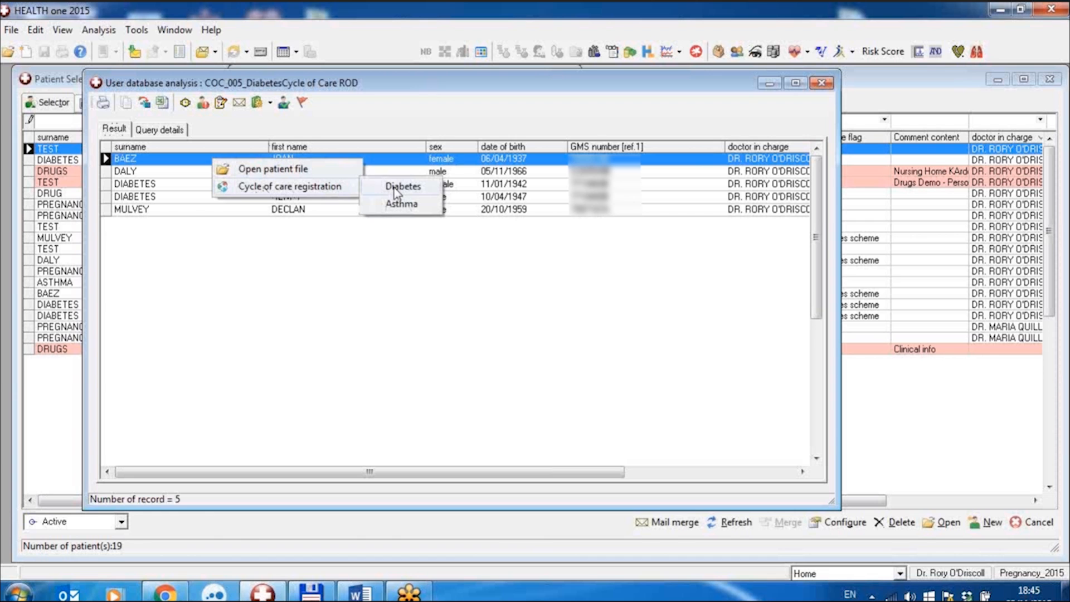
Close the analysis windows and look up the cycle of care registration option for the first patient in the patient selector.
left_click(826, 88)
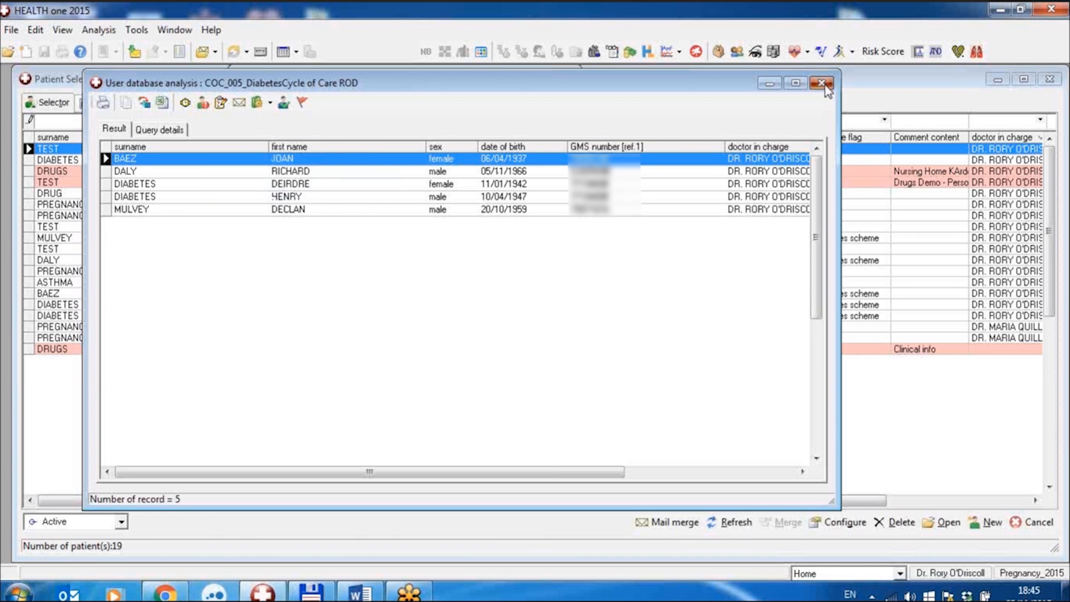
left_click(822, 84)
left_click(497, 434)
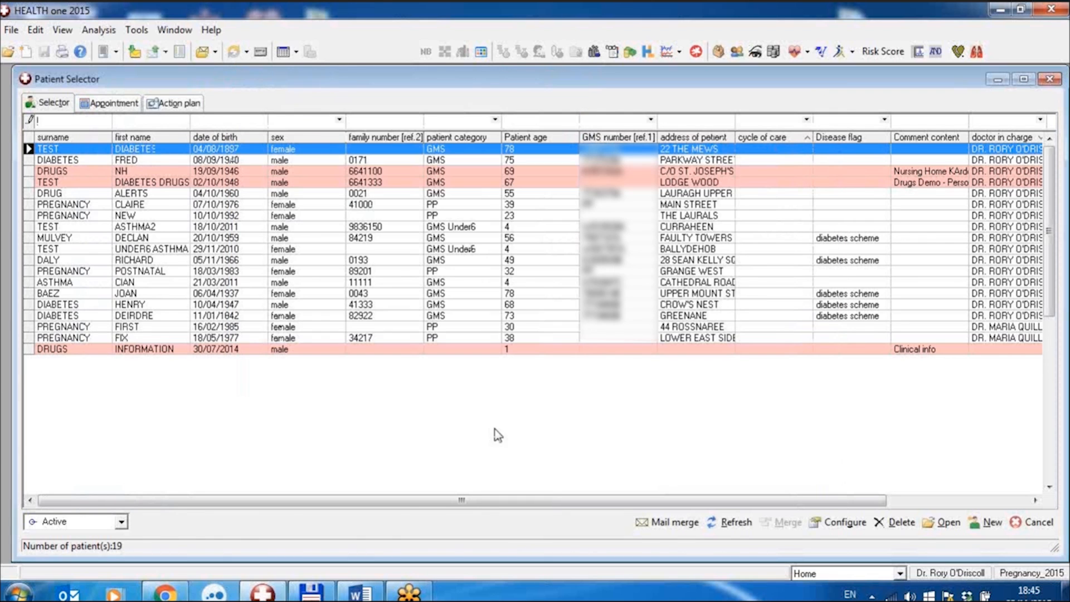
right_click(160, 149)
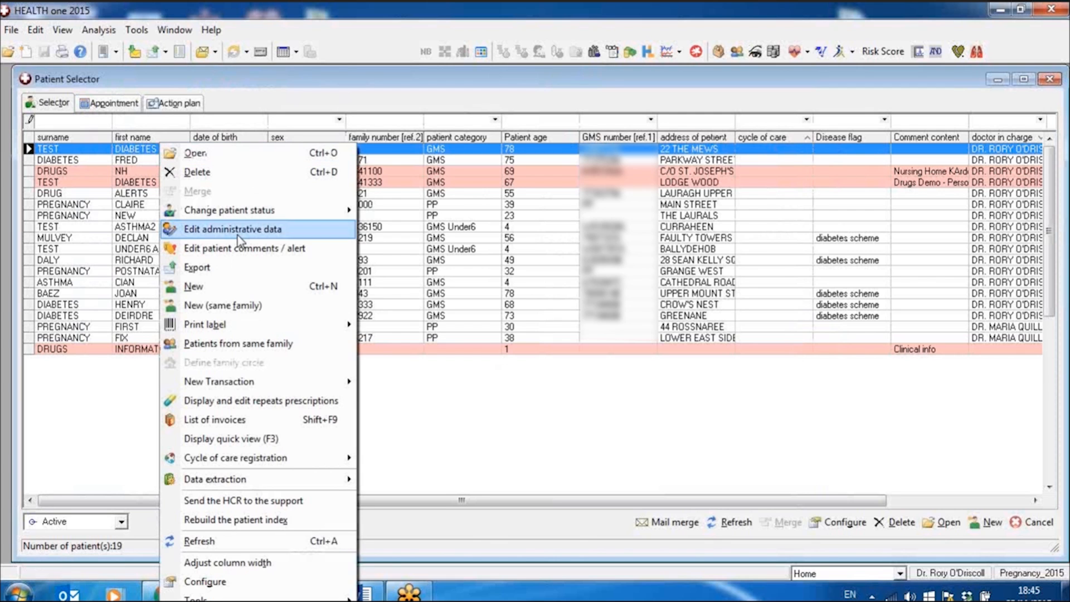
mouse_move(279, 463)
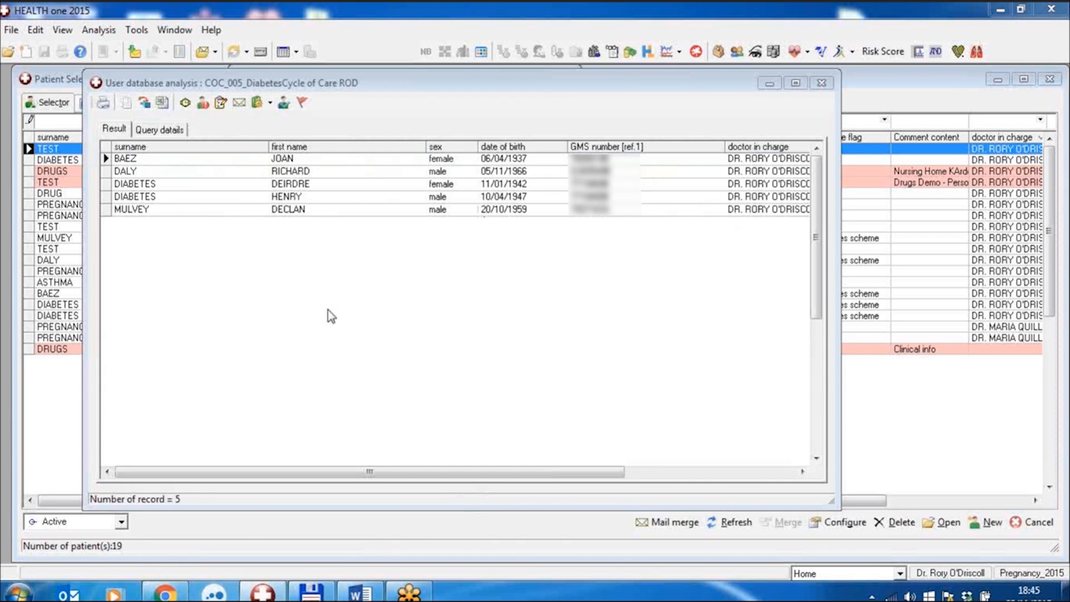
Open the Diabetes cycle of care registration for the first patient in the COC_005 analysis results.
left_click(221, 161)
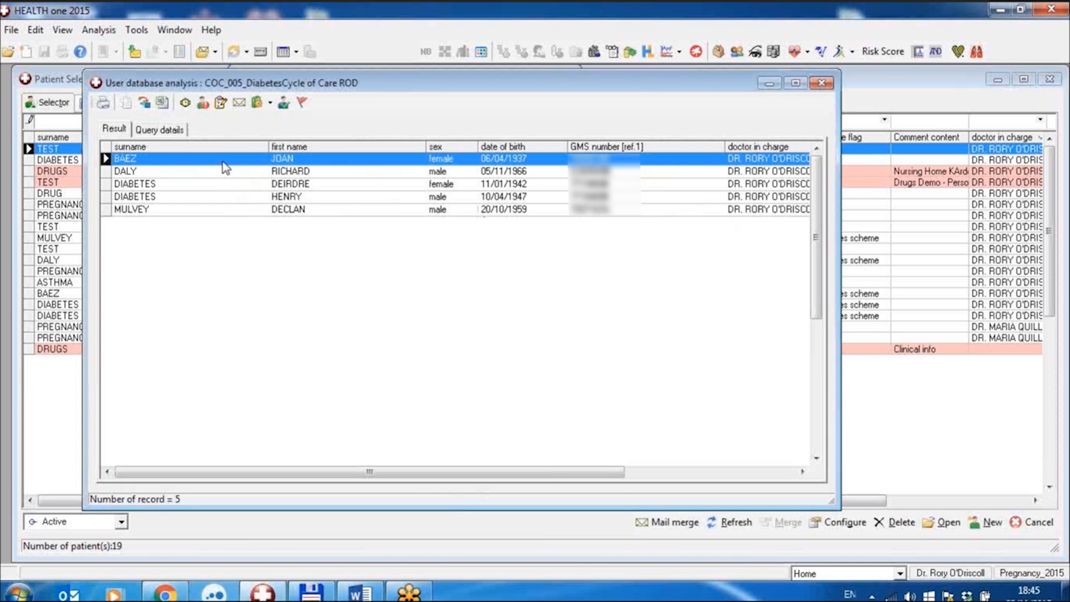
right_click(225, 167)
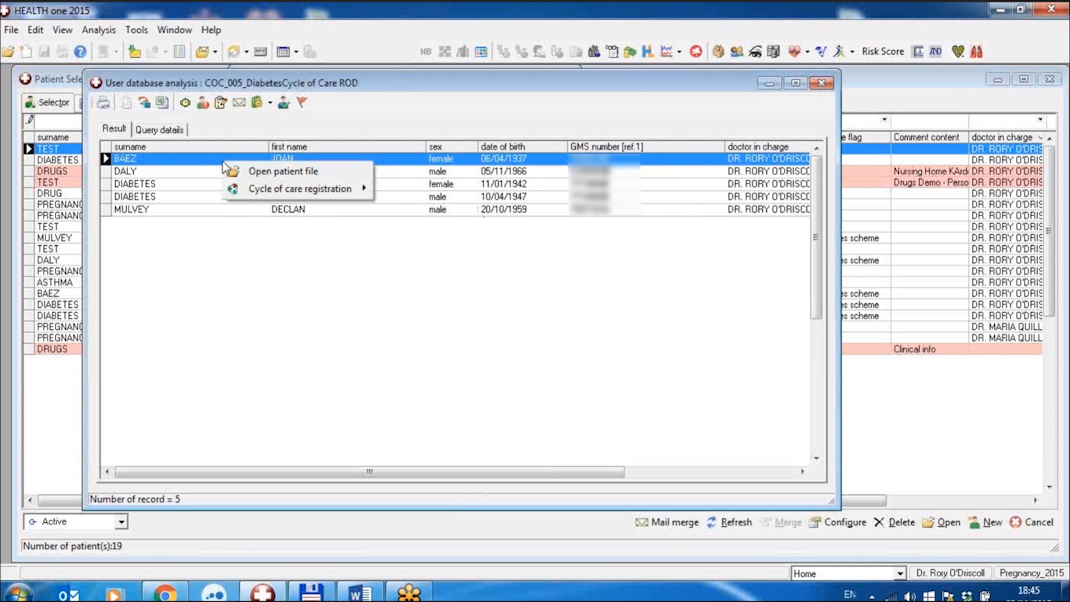
mouse_move(305, 199)
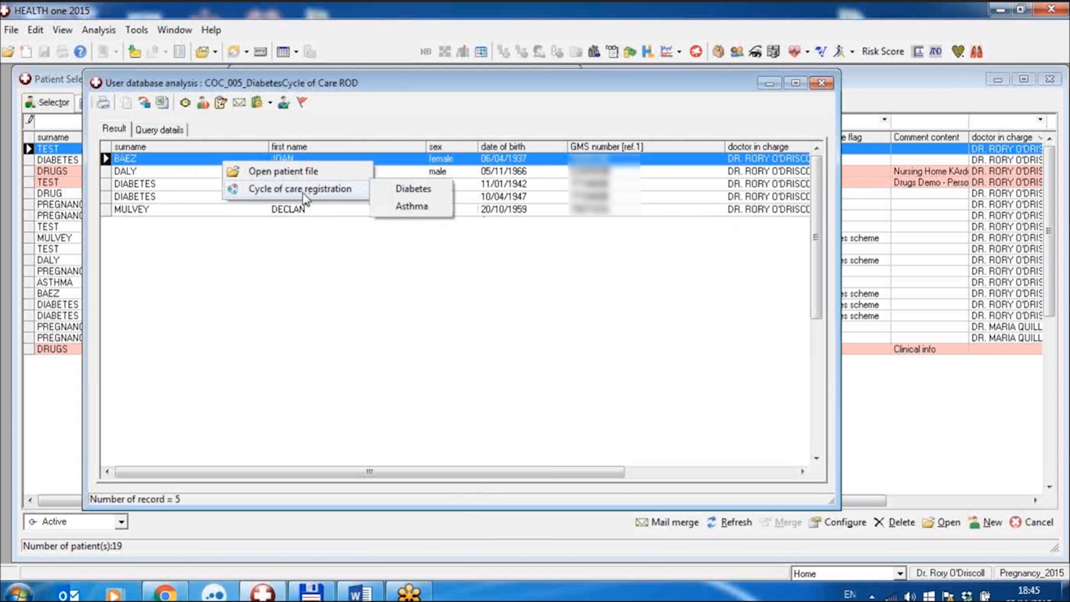
left_click(410, 196)
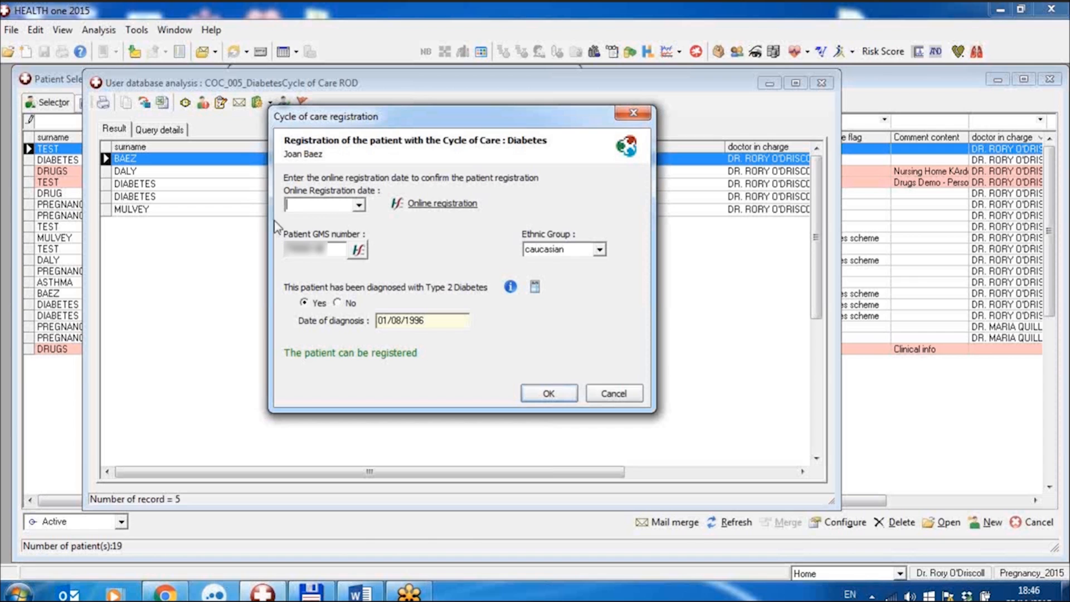
Validate the patient's GMS number and read the WHO diagnostic criteria for diabetes.
left_click(358, 251)
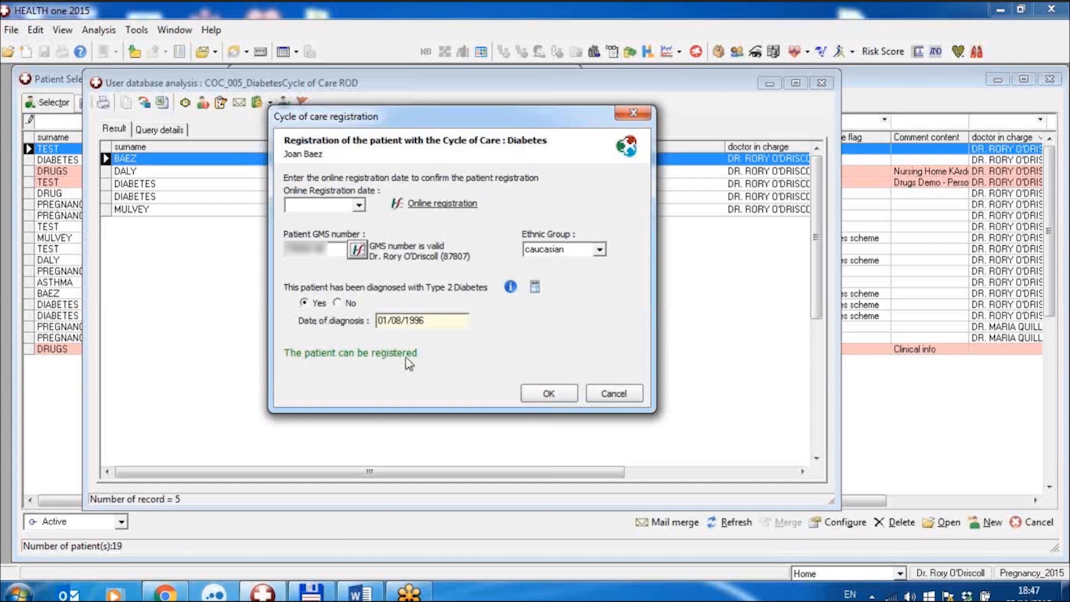
left_click(511, 288)
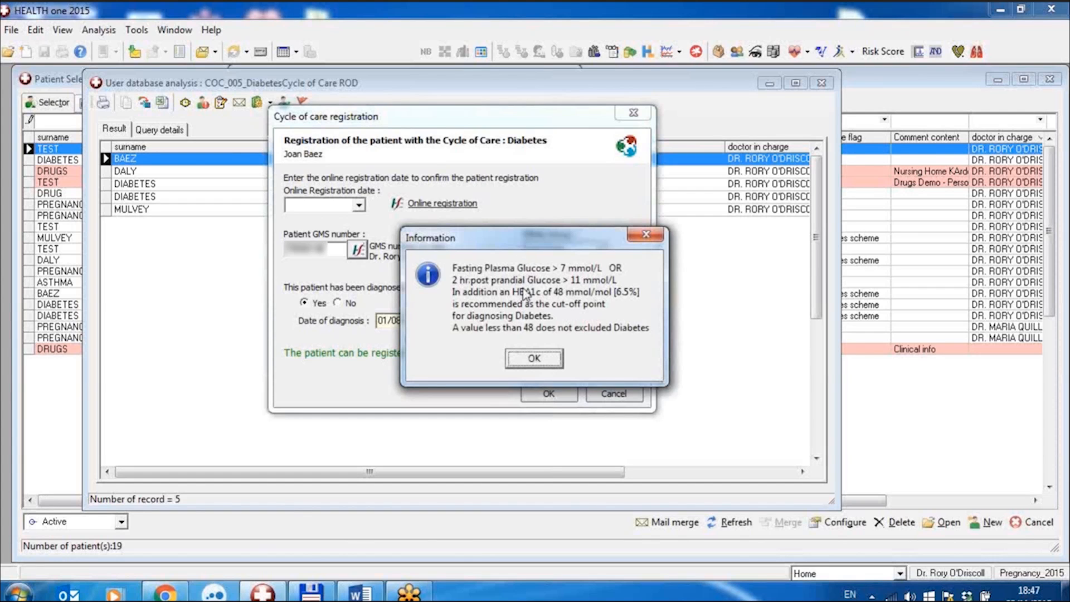
left_click(528, 361)
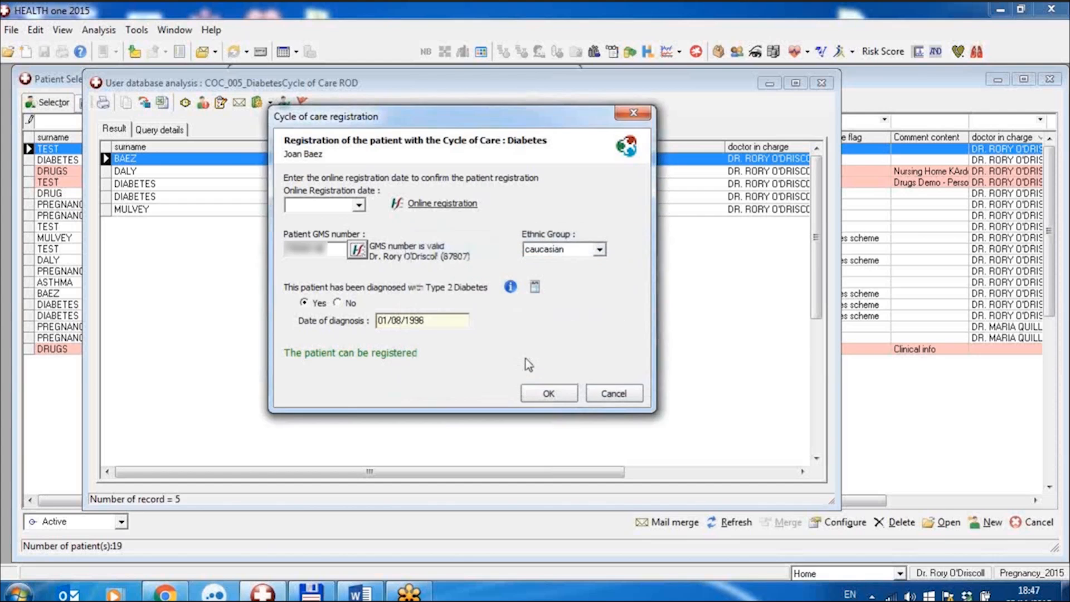
Review the patient's HbA1c, fasting glucose and blood sugar history in the Diabetes Analysis across all recorded dates.
left_click(534, 290)
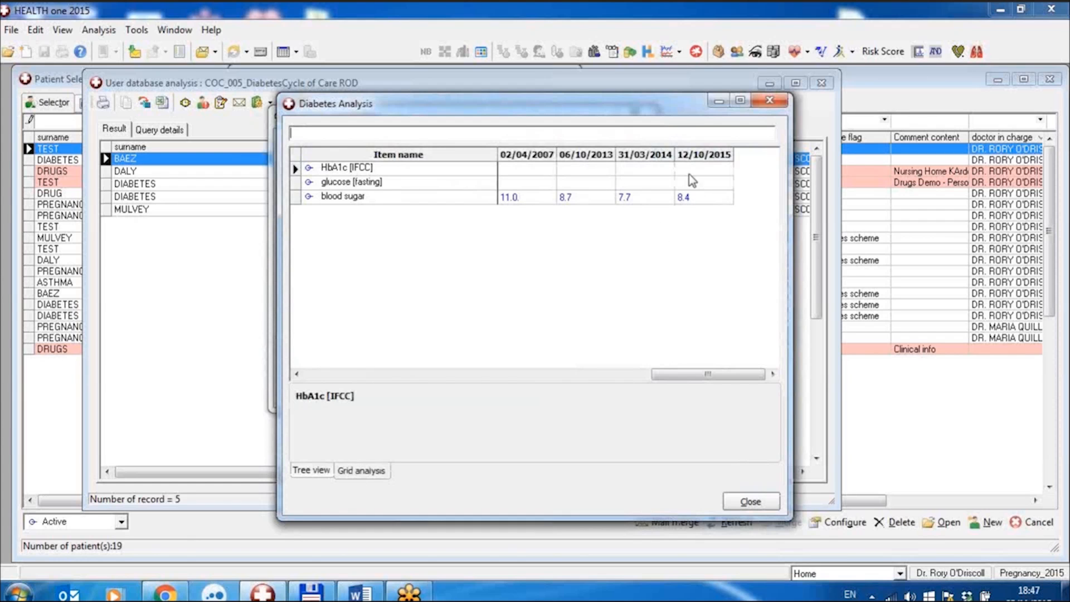
left_click(595, 375)
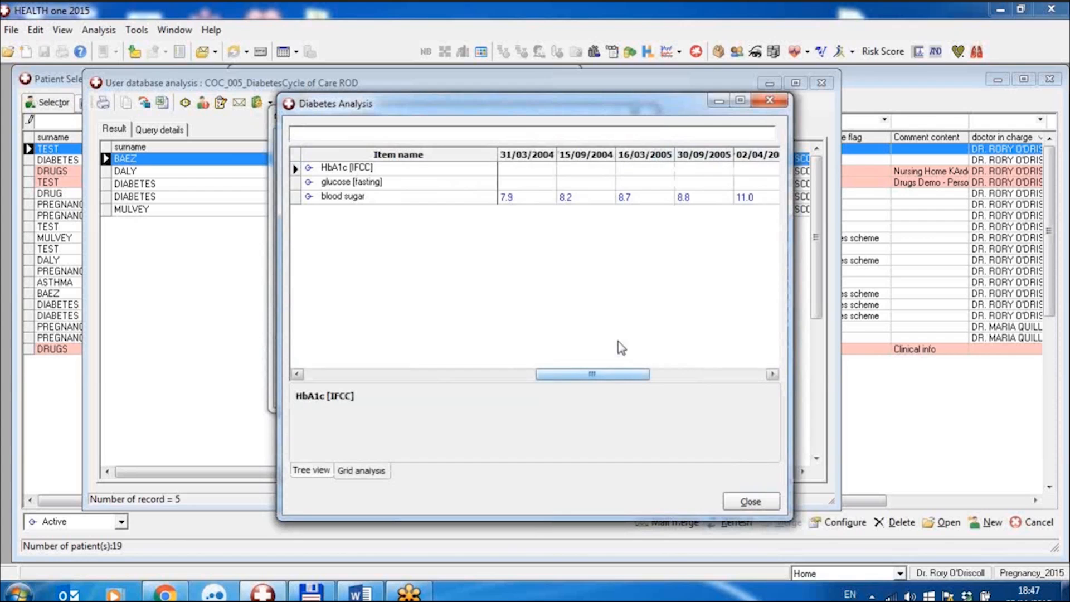
left_click(475, 377)
left_click_drag(468, 374, 341, 378)
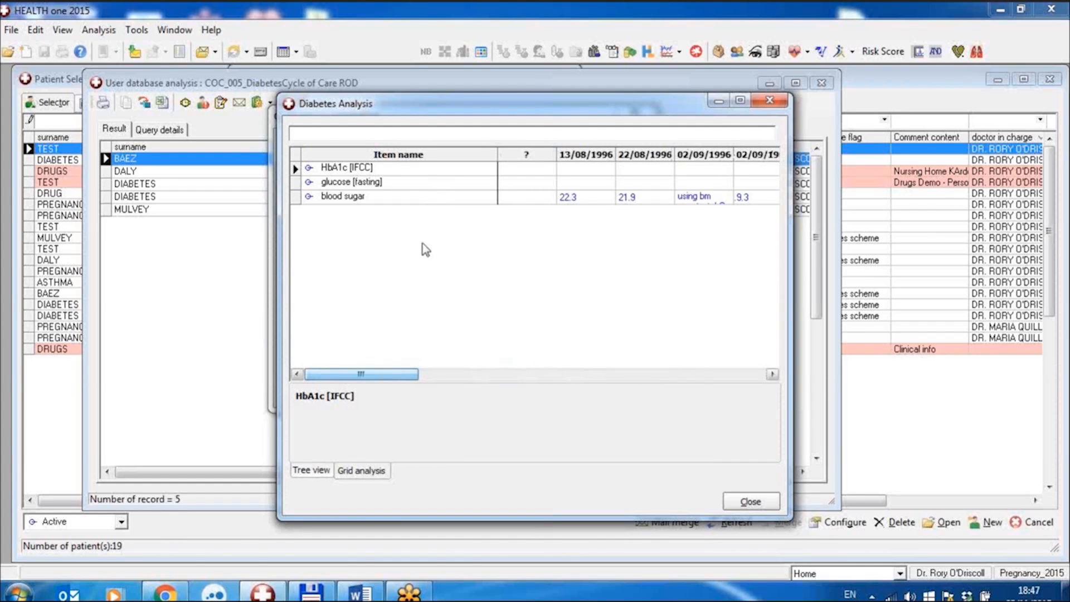
left_click(708, 375)
left_click(709, 378)
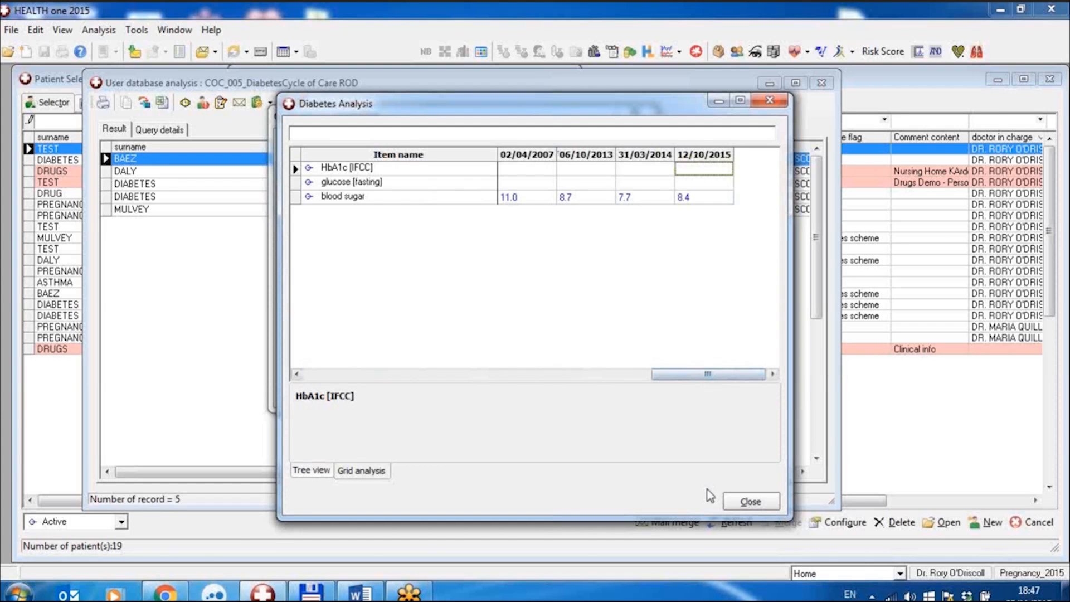
left_click(748, 501)
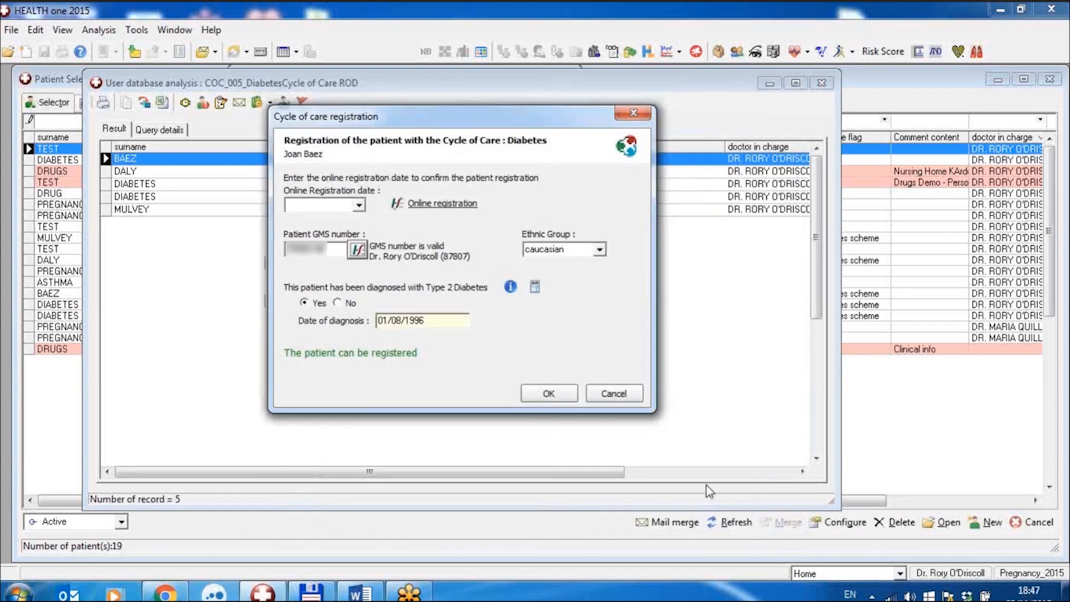
Switch to the HSE PCRS Health Check site for online registration, check the patient's diabetes registration date and return to the form.
left_click(424, 206)
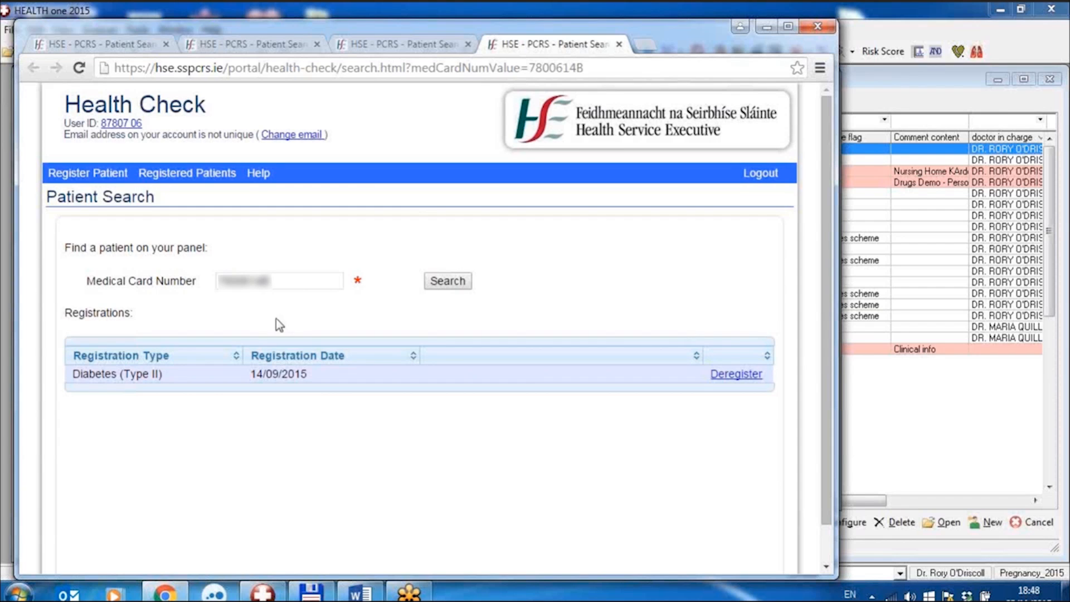
left_click_drag(281, 282, 208, 290)
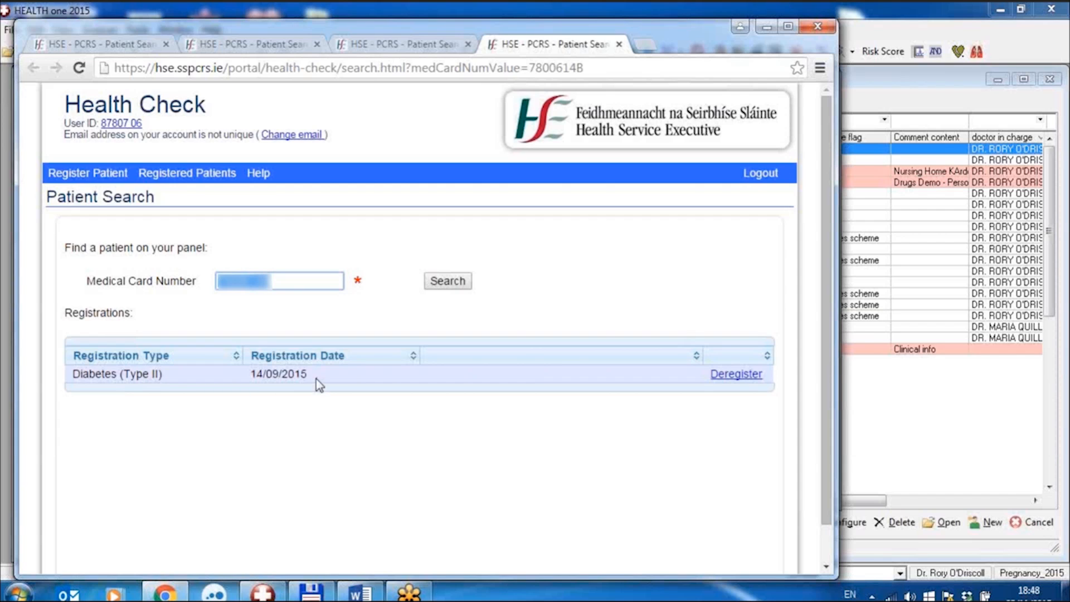
left_click(766, 28)
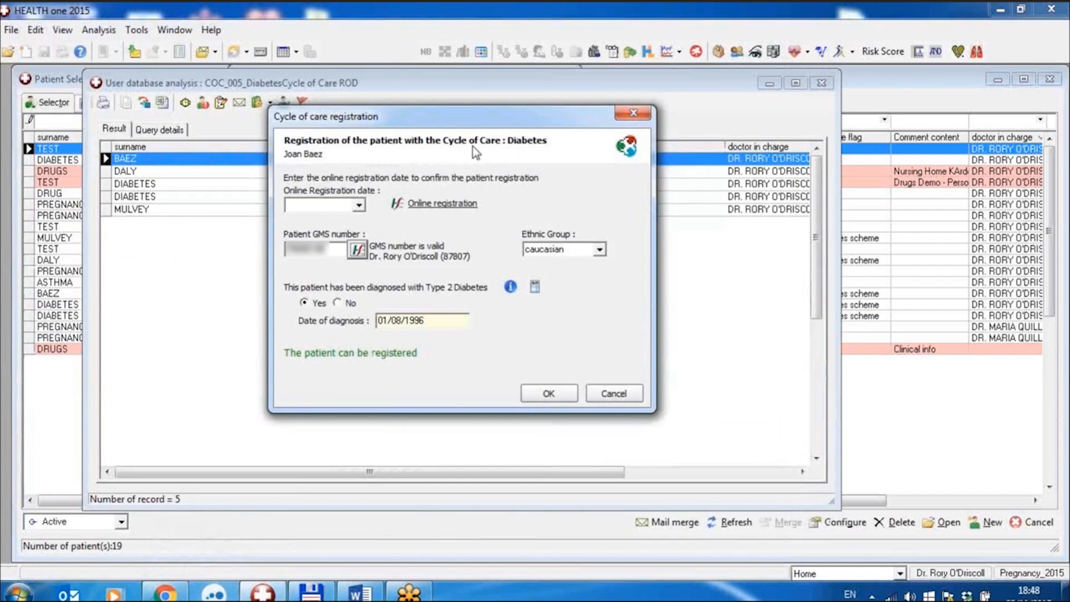
Set the online registration date to 14/09/2015 and complete the patient's Diabetes cycle of care registration.
left_click(359, 205)
left_click(261, 227)
left_click(261, 227)
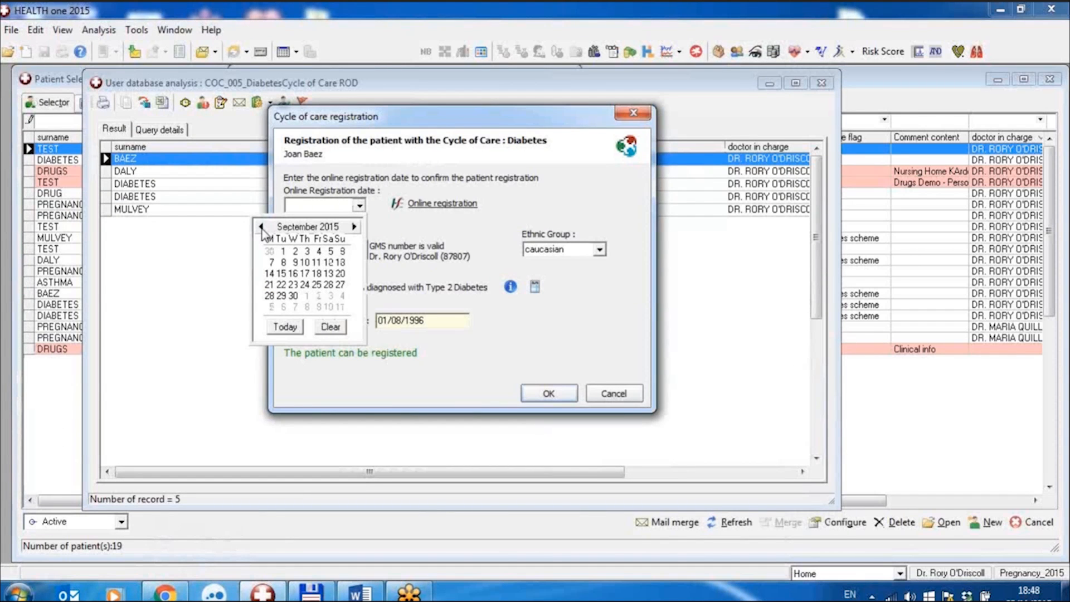
left_click(269, 274)
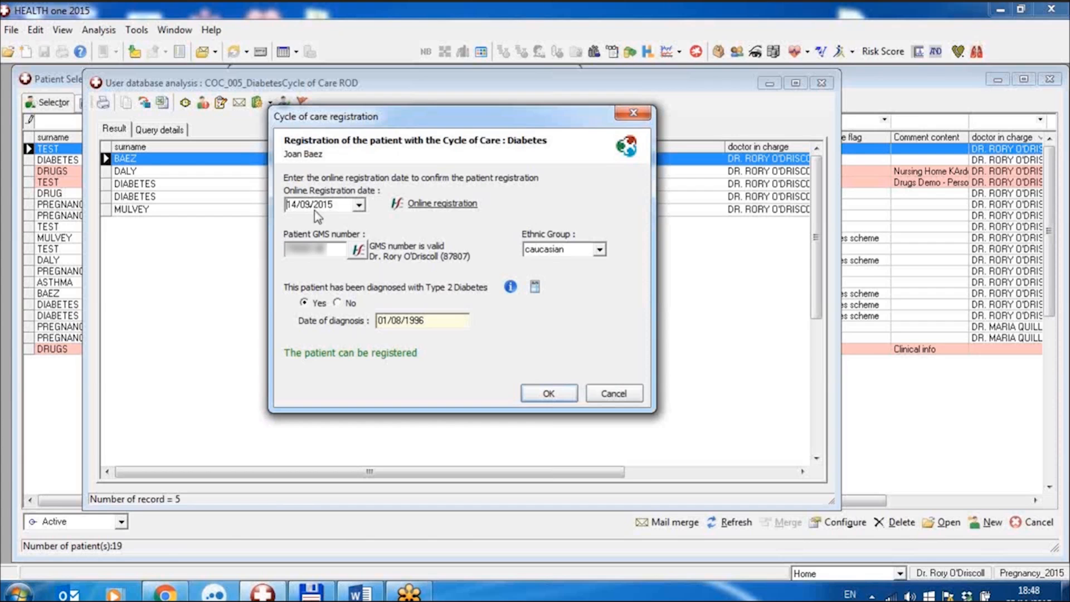
left_click(549, 394)
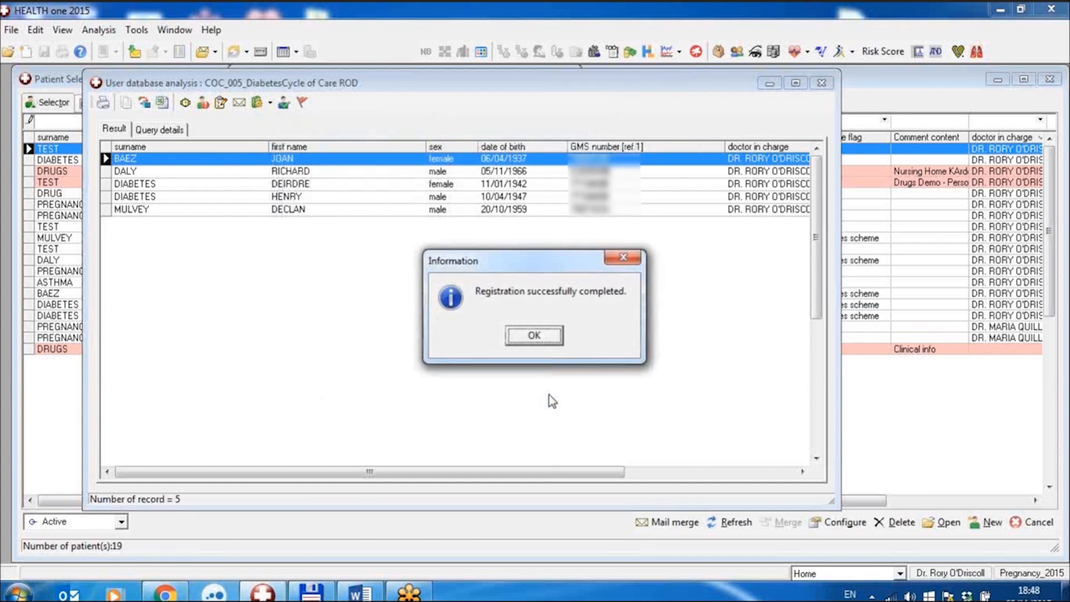
left_click(534, 336)
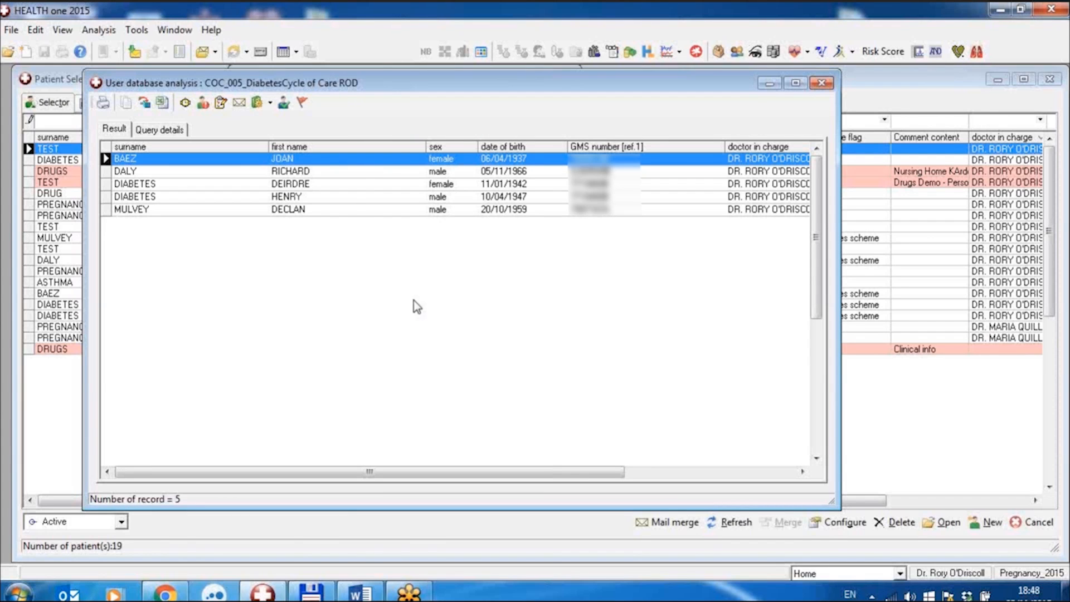
Select the last three patients in the database analysis results and open the Diabetes cycle of care registration for them.
double_click(339, 163)
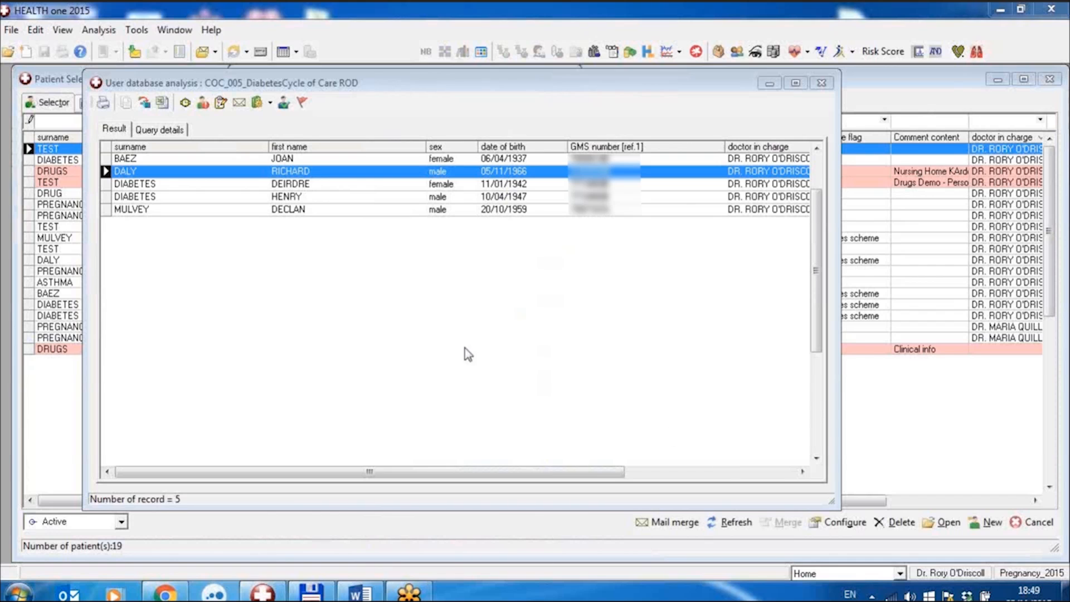
left_click(105, 184)
left_click_drag(104, 196, 104, 210)
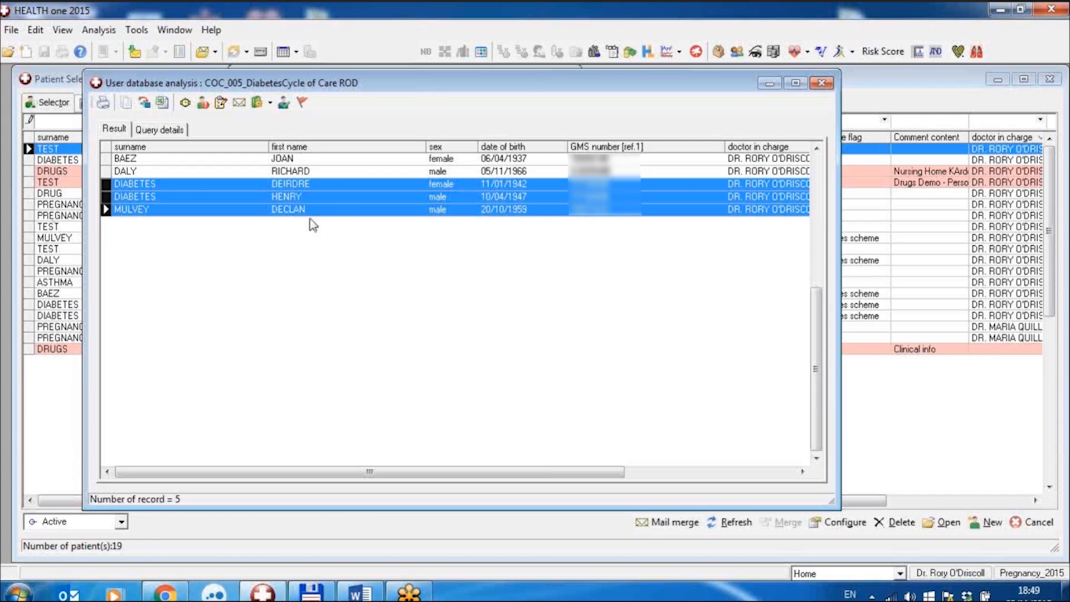
right_click(336, 188)
mouse_move(389, 223)
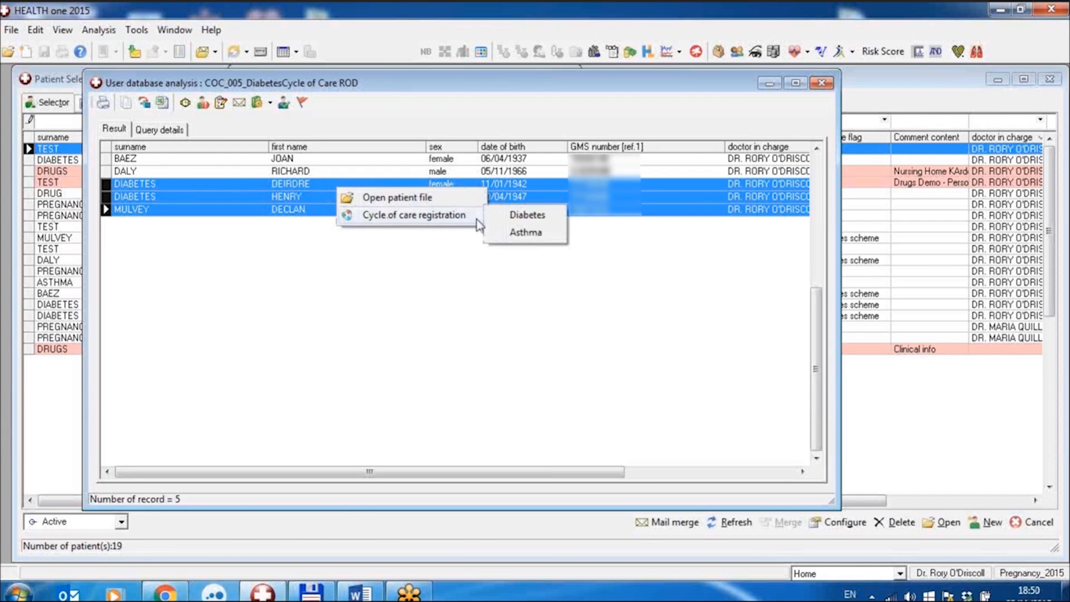
left_click(518, 216)
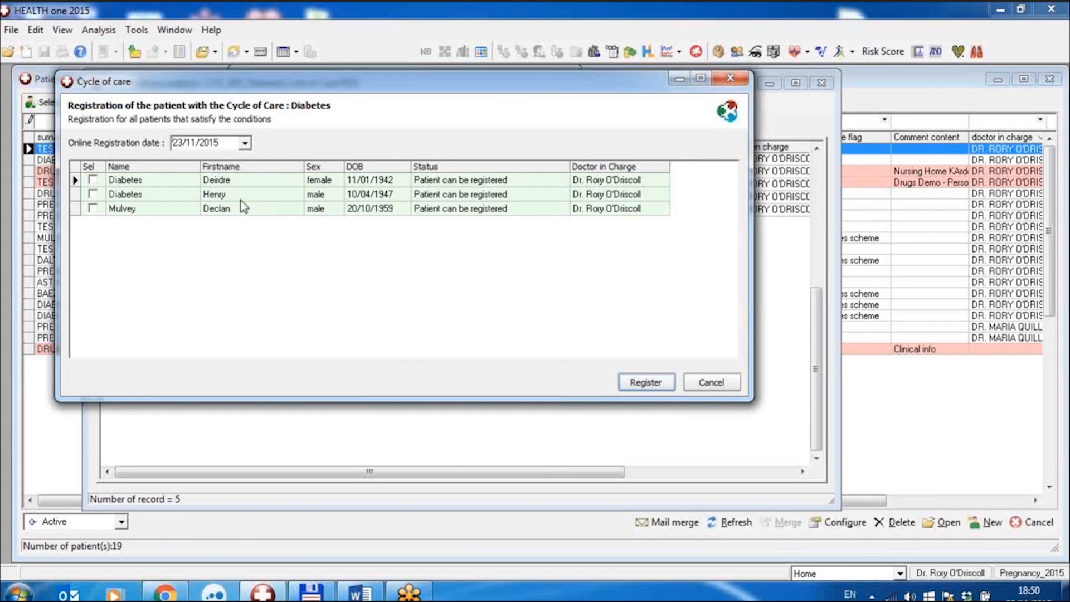
Set the group's online registration date to 14/09/2015 and include all three listed patients in the registration.
left_click(245, 144)
left_click(147, 164)
left_click(147, 164)
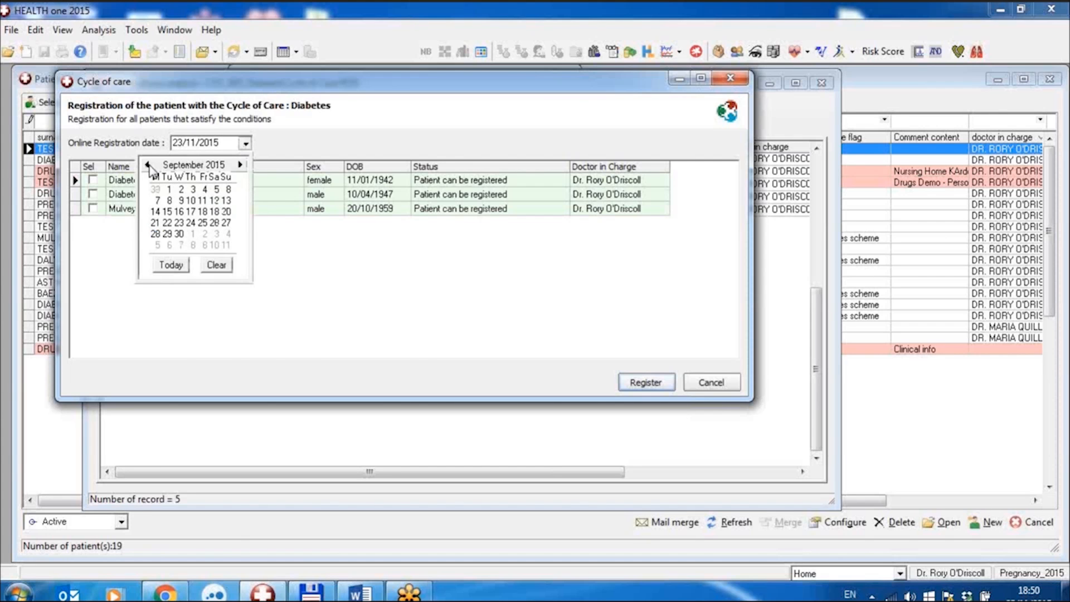
left_click(154, 212)
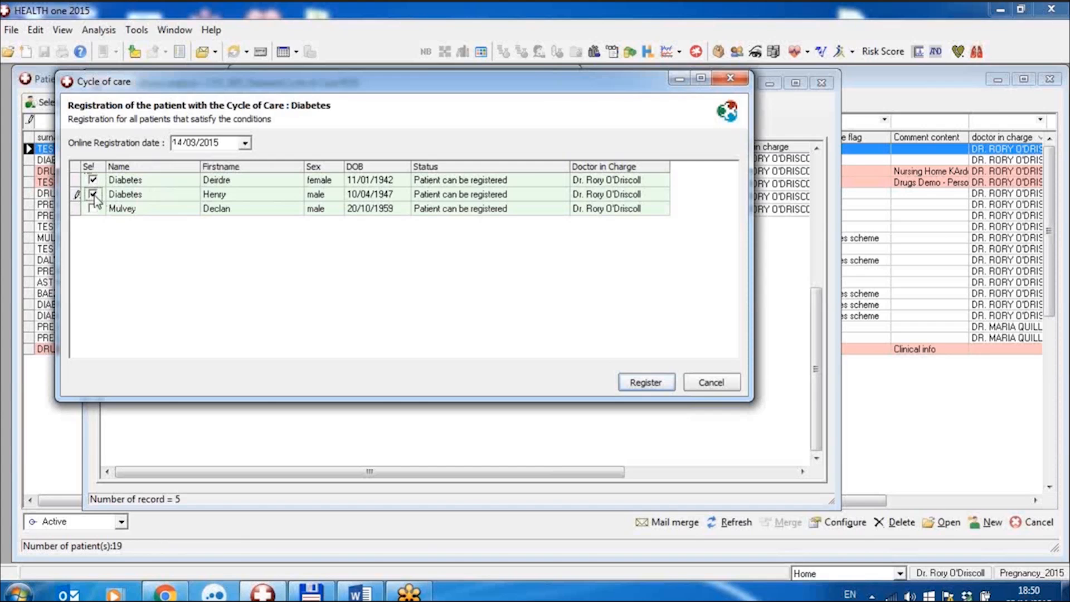
left_click(94, 208)
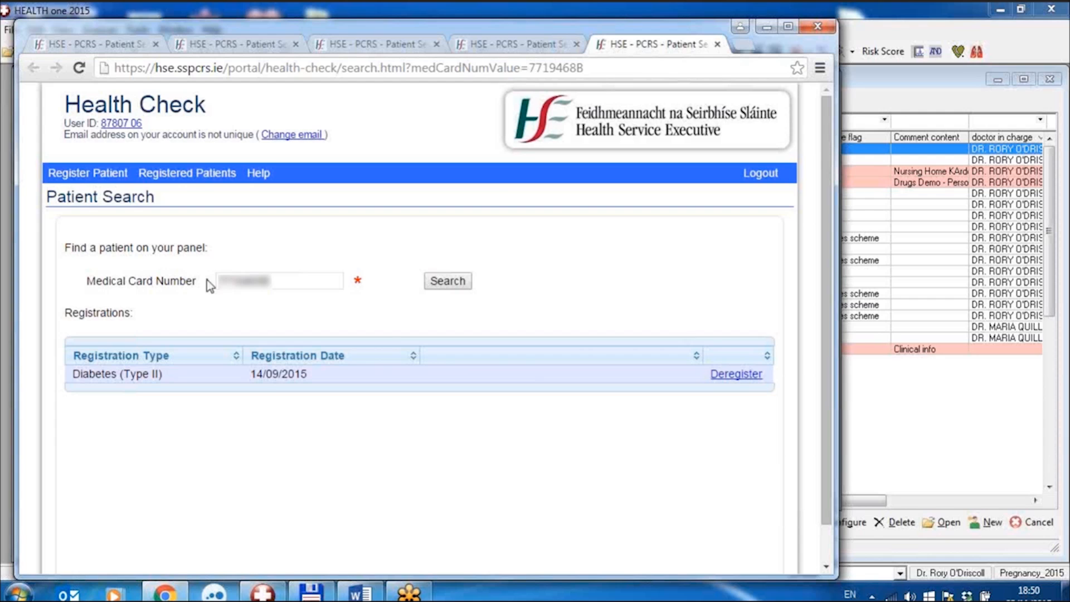
Check the patients' registrations on the HSE PCRS site, return to HEALTH one and register the three selected patients for Diabetes.
left_click(717, 44)
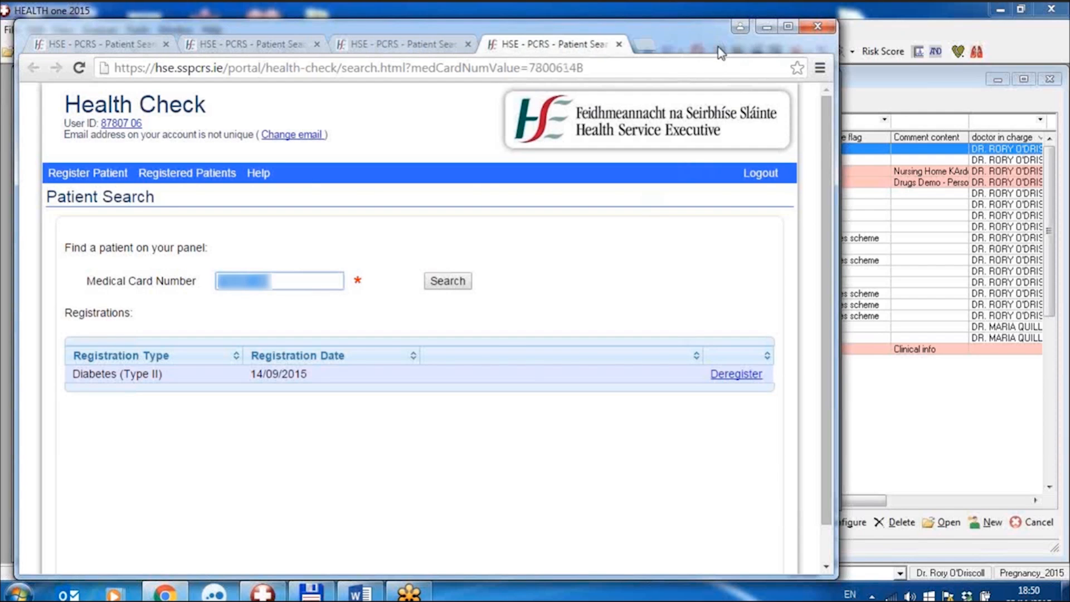
left_click(767, 27)
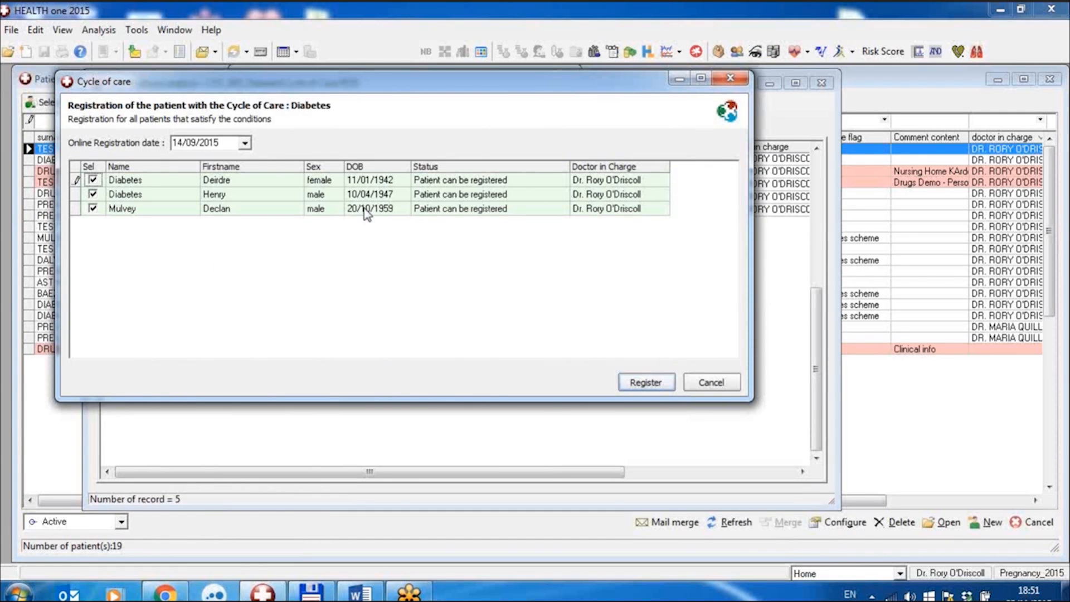
left_click(662, 386)
left_click(661, 388)
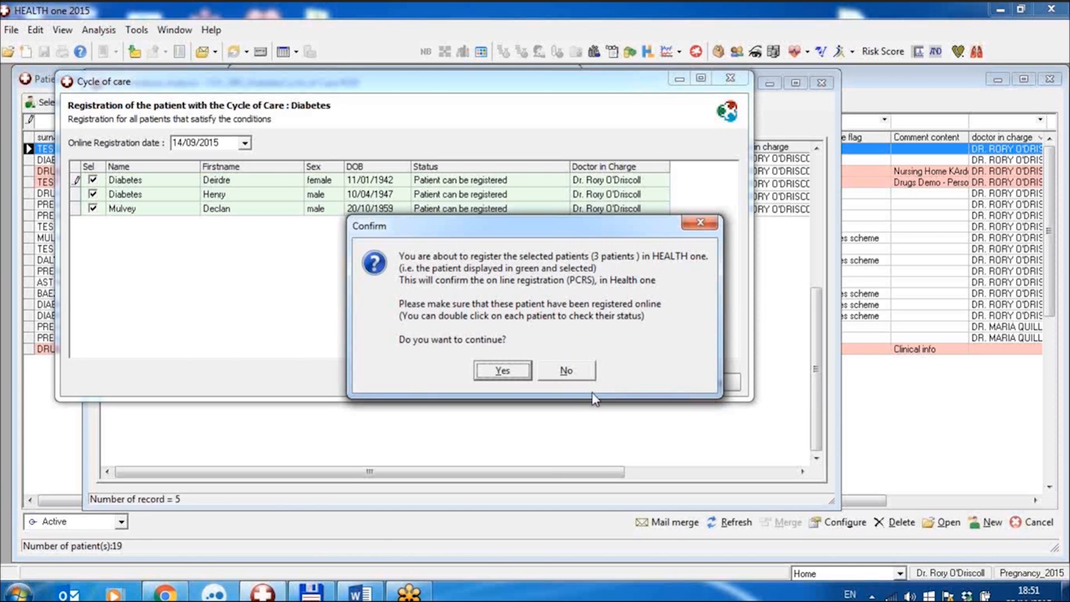
left_click(507, 377)
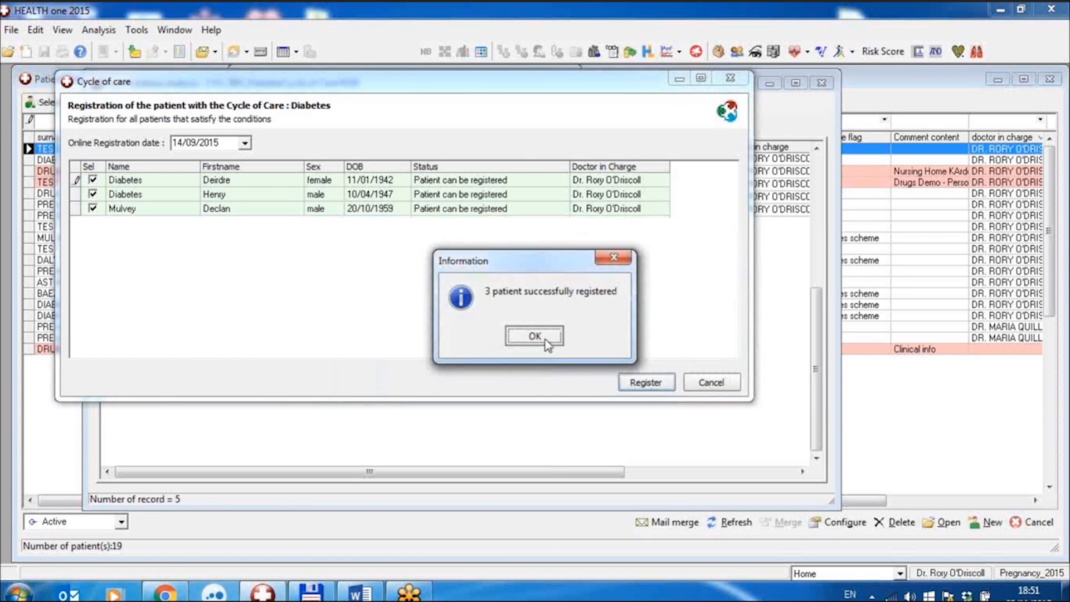
left_click(545, 340)
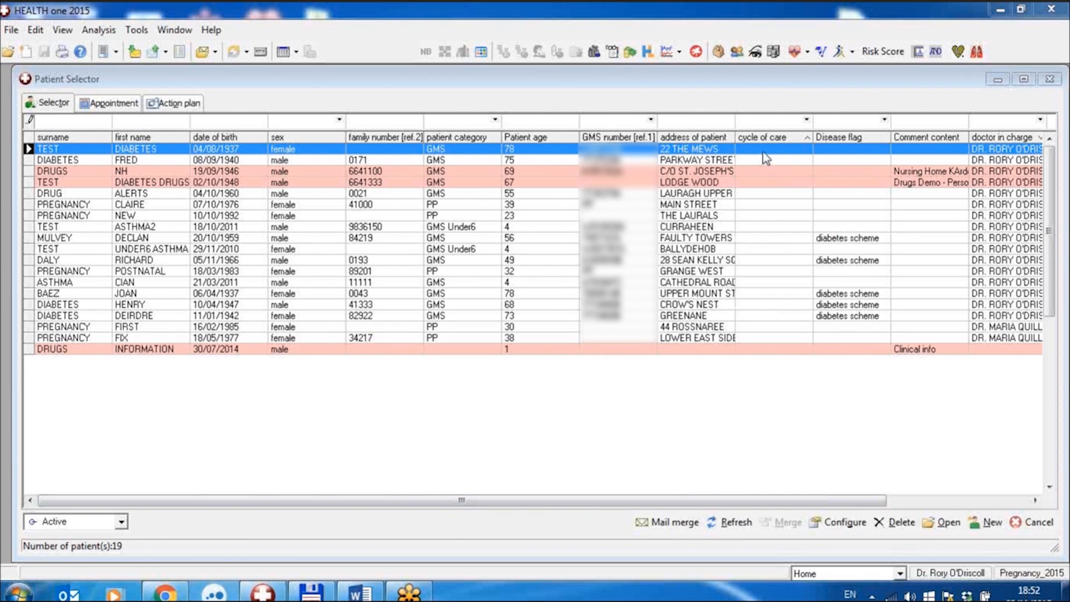
Refresh the patient list and examine the cycle of care and Disease flag column options in the Patient Selector's configuration.
left_click(742, 524)
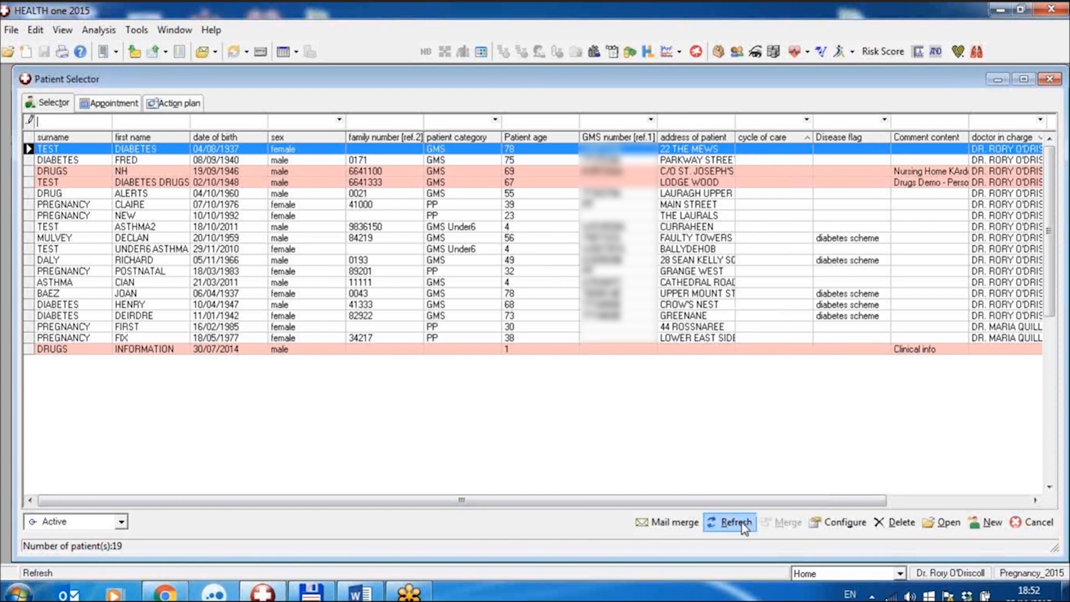
left_click(743, 525)
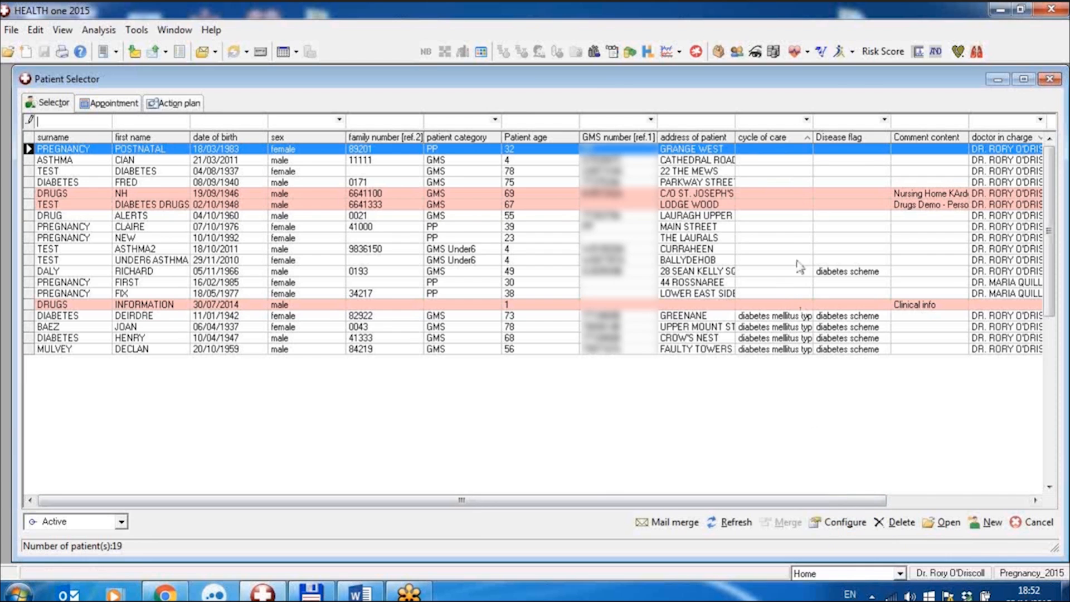
right_click(783, 238)
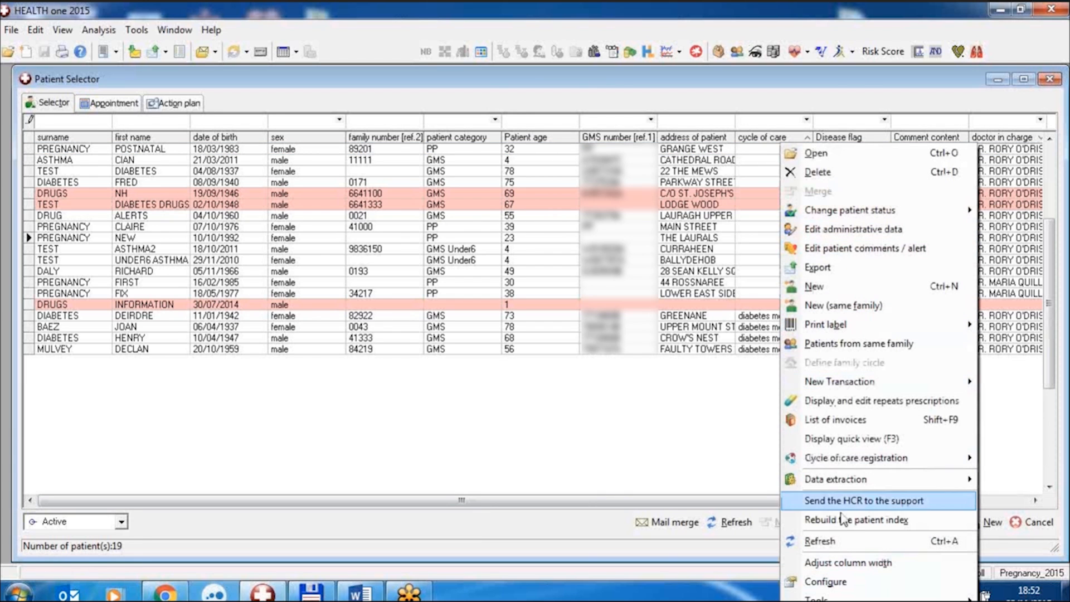
left_click(835, 591)
left_click_drag(1042, 238, 1042, 440)
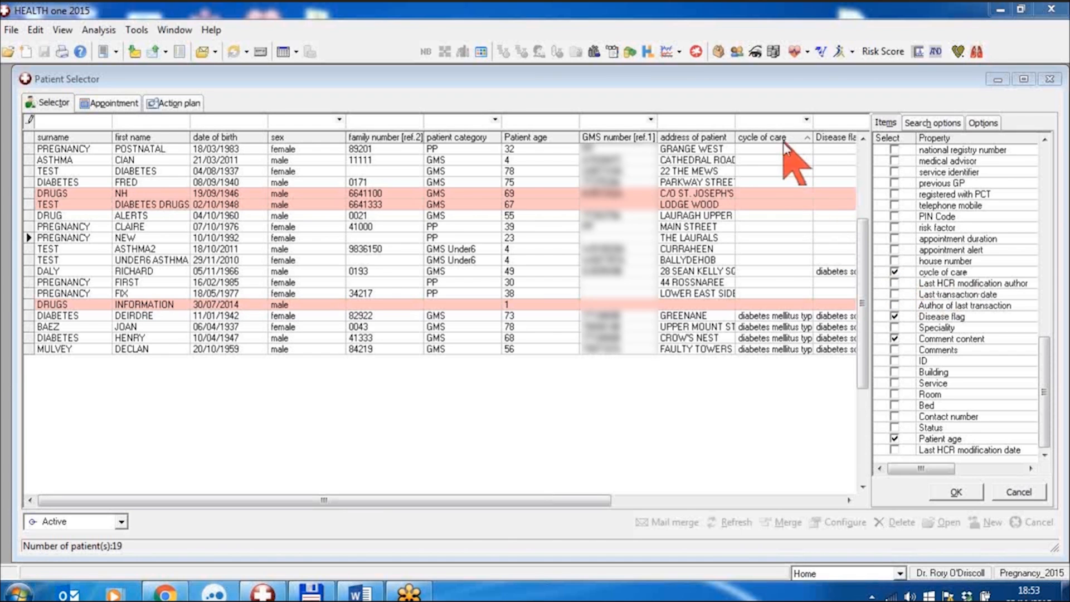
left_click(1023, 492)
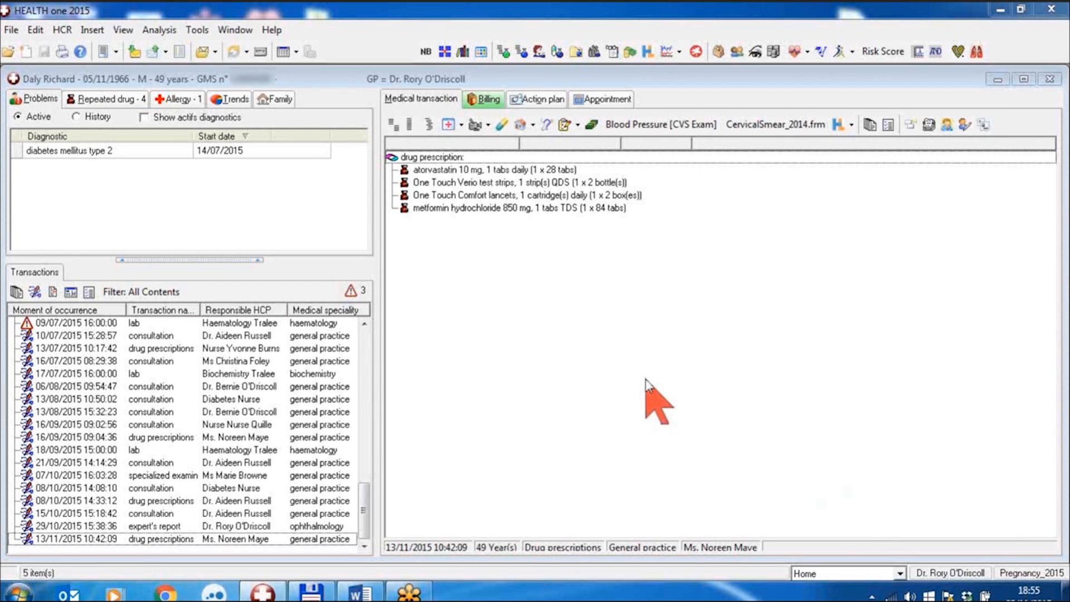
Insert a new consultation in the patient's file, add the Diabetes - Cycle of care MediForm and agree to register the patient.
left_click(16, 292)
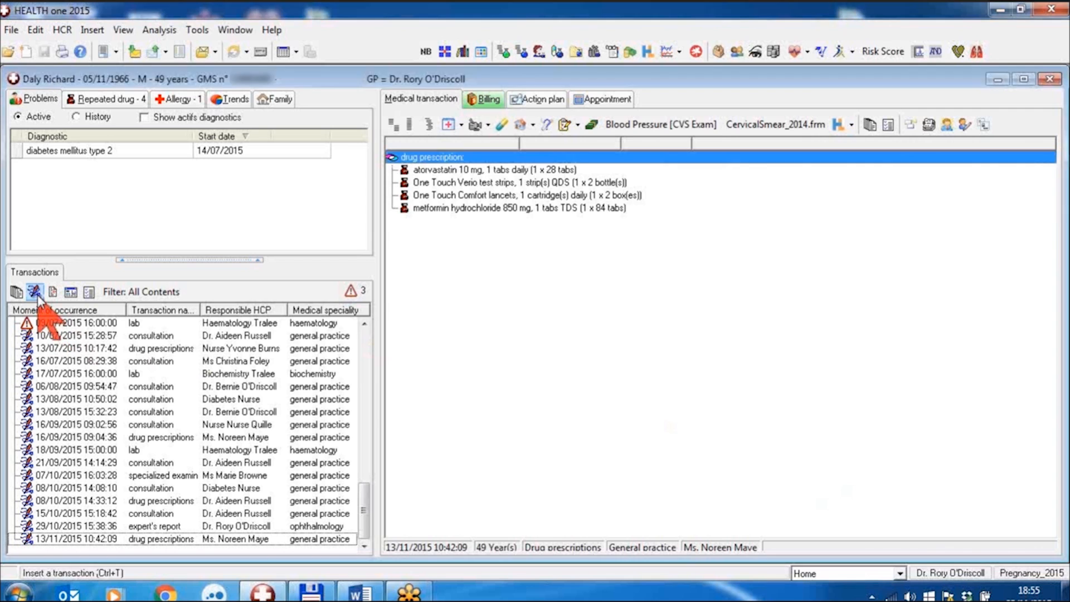
left_click(613, 388)
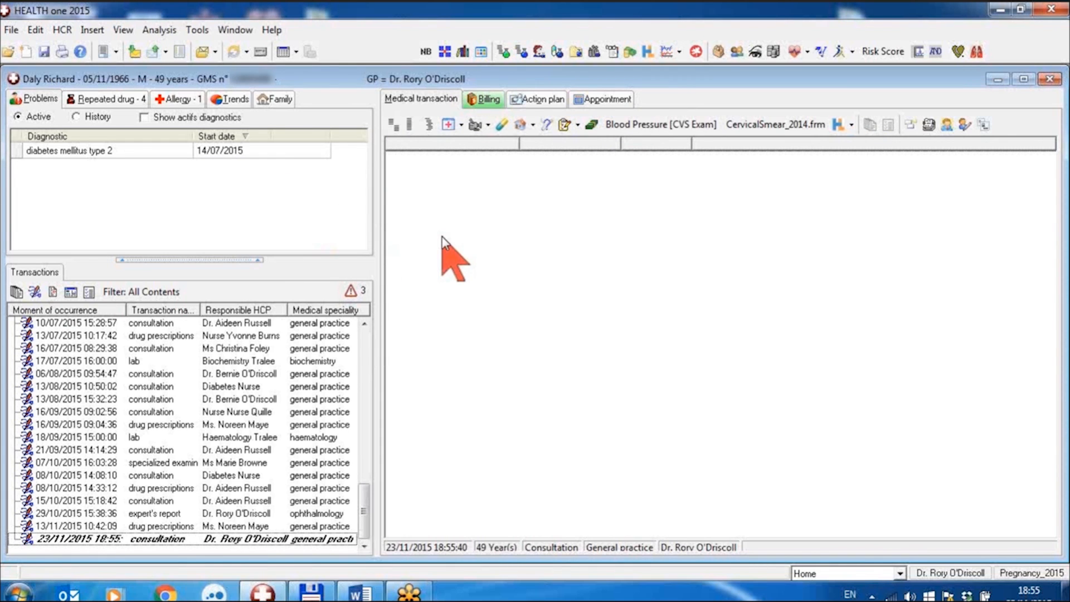
left_click(448, 125)
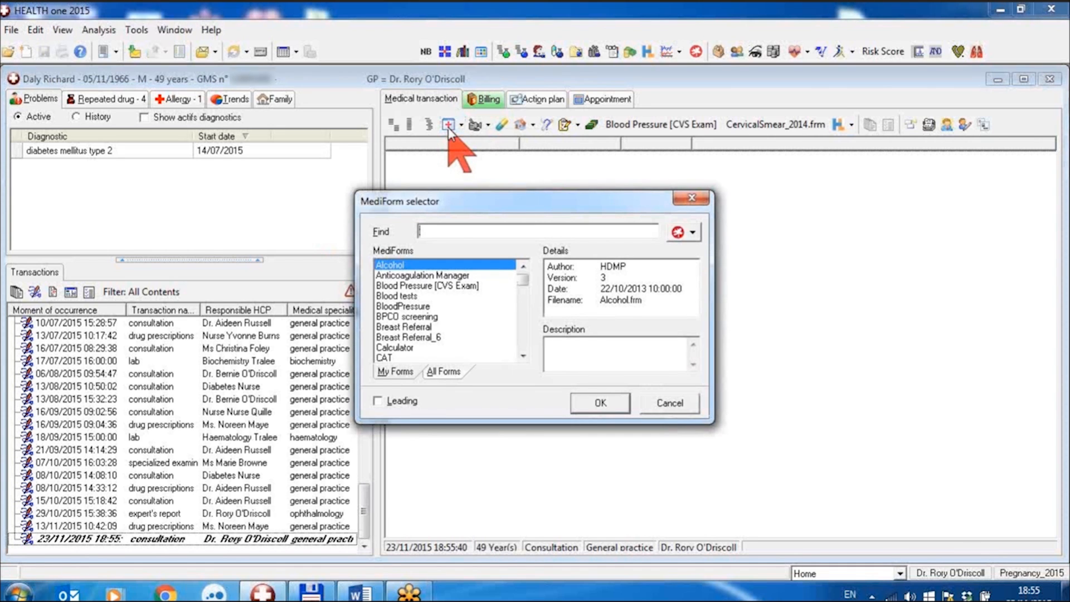
type("di")
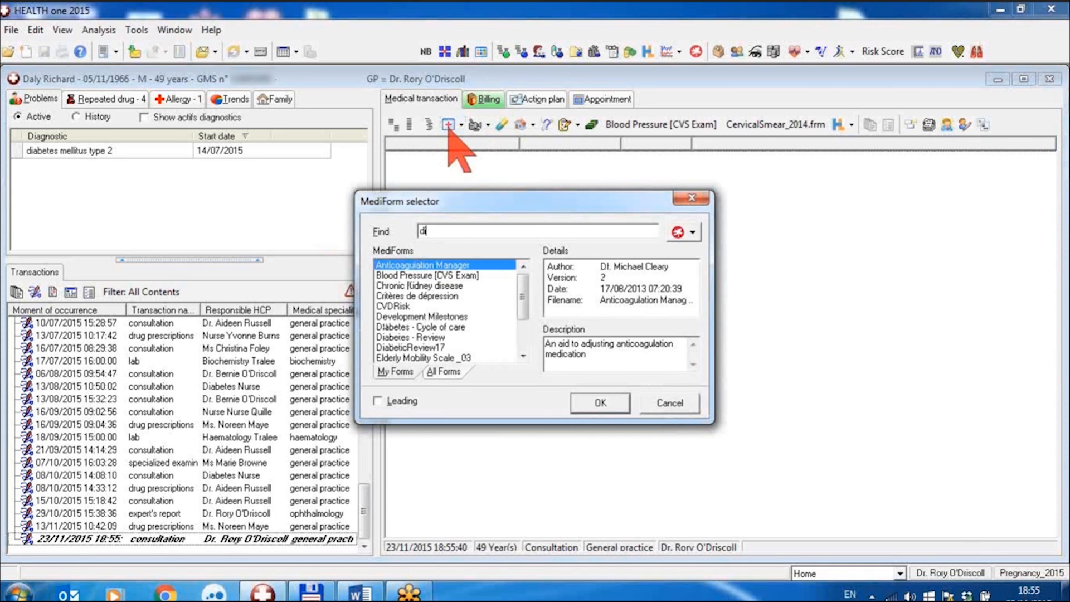
type("abe")
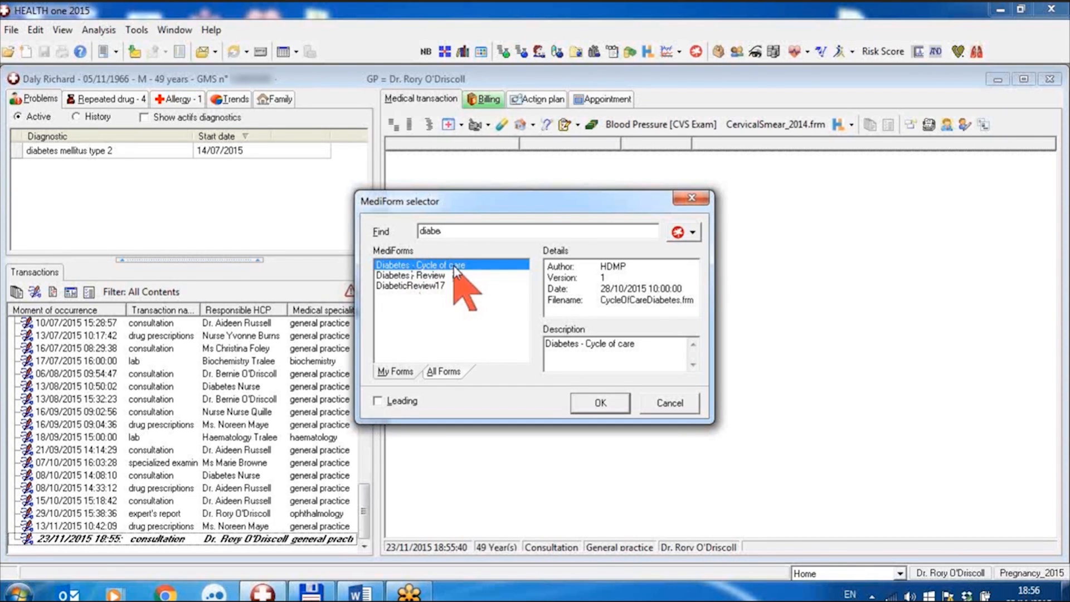
left_click(596, 402)
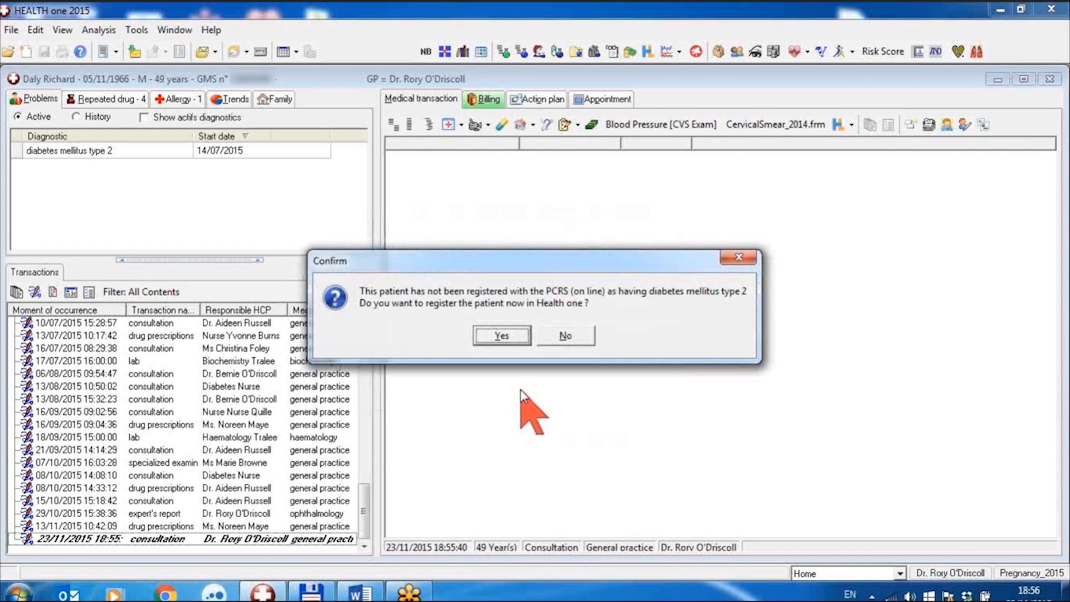
left_click(509, 336)
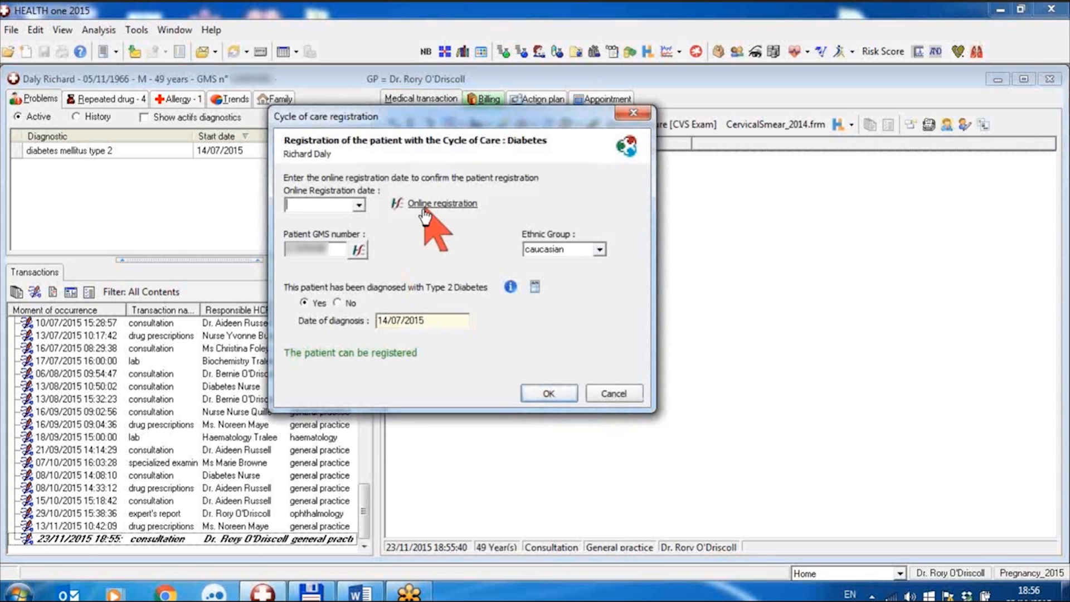
Open the patient's HSE PCRS online registration page, granting certificate key permission, check the diabetes registration date and return to HEALTH one.
left_click(330, 204)
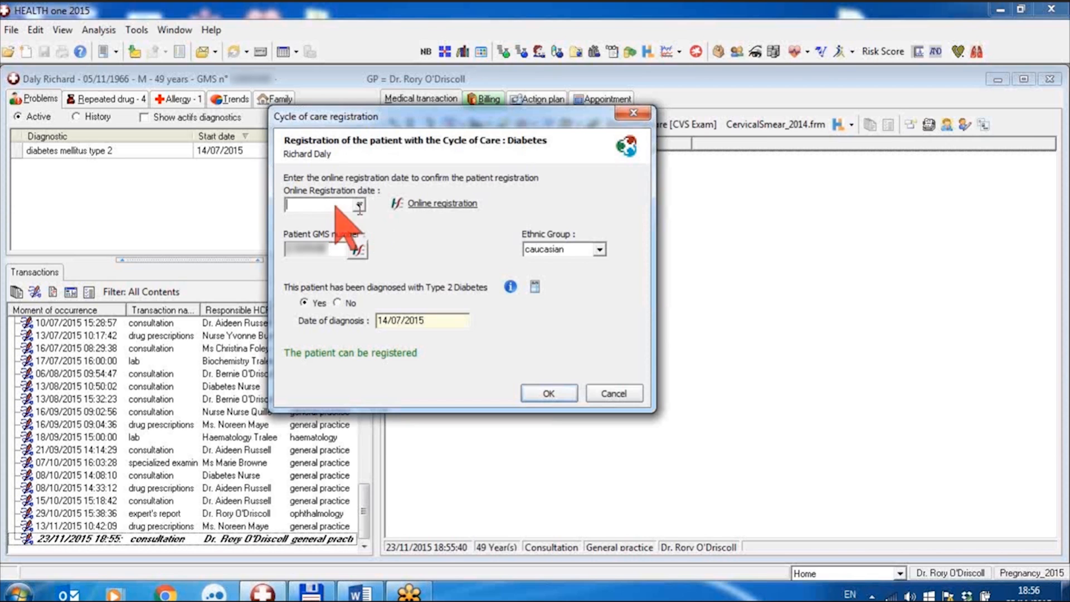
left_click(433, 205)
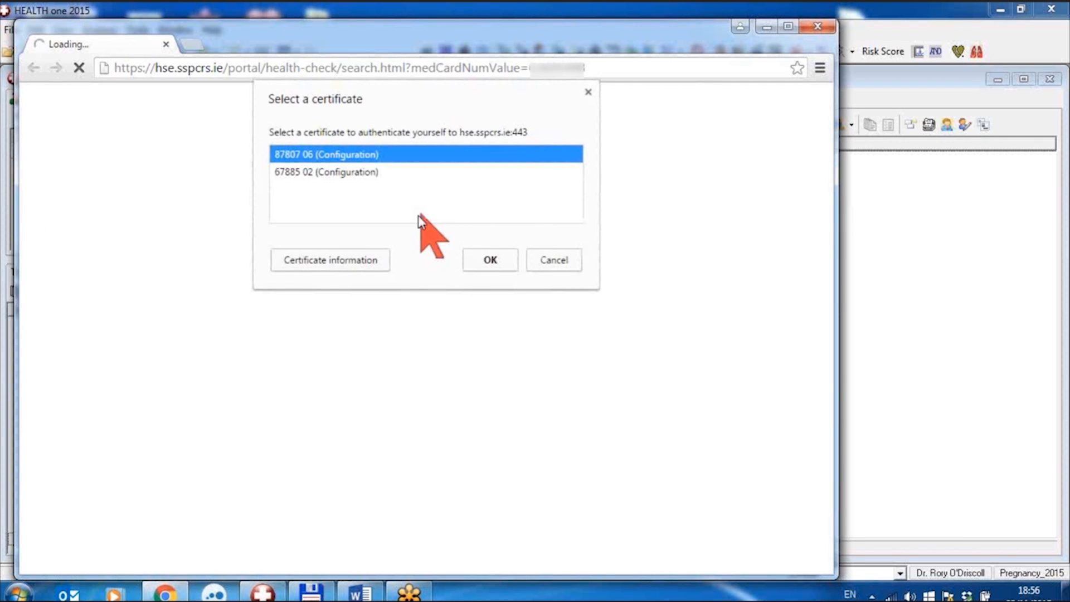
left_click(493, 259)
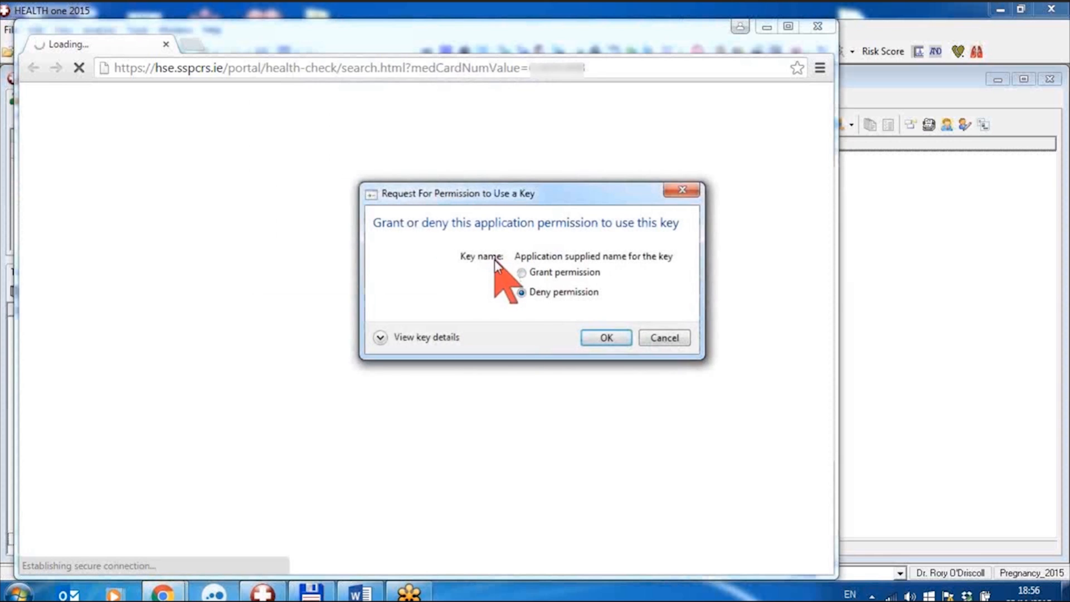
left_click(522, 273)
left_click(606, 337)
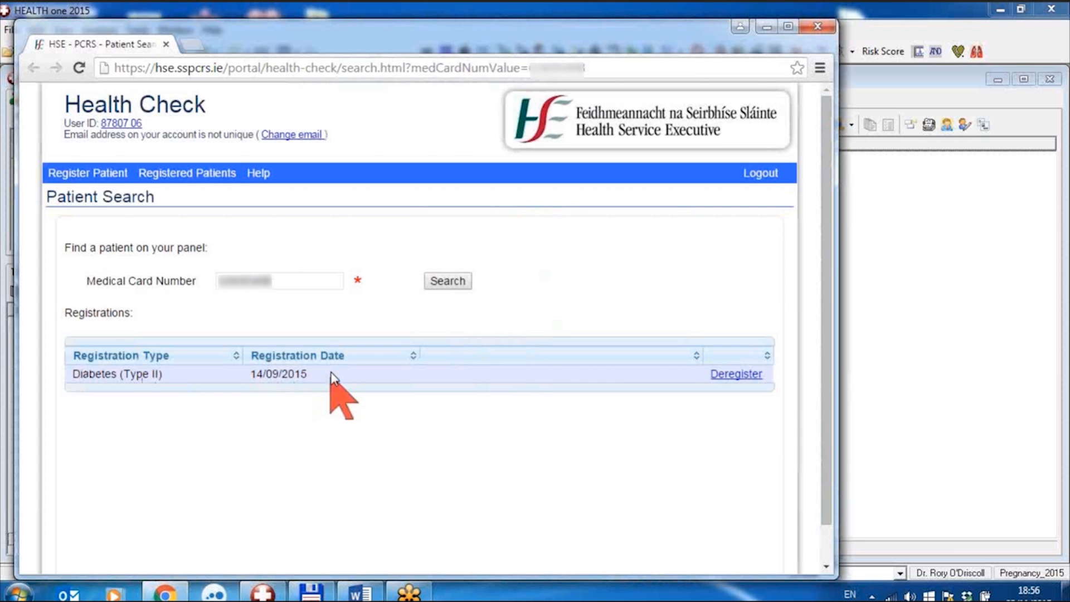
left_click(768, 27)
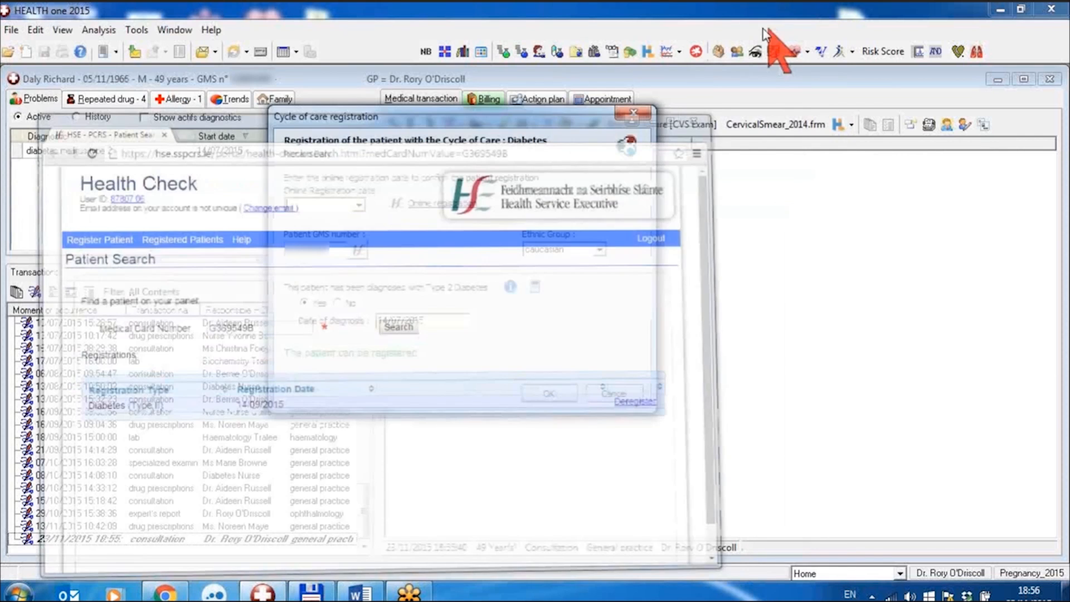
Enter 14/09/2015 as the online registration date and confirm the patient's Diabetes registration from the consultation.
left_click(359, 206)
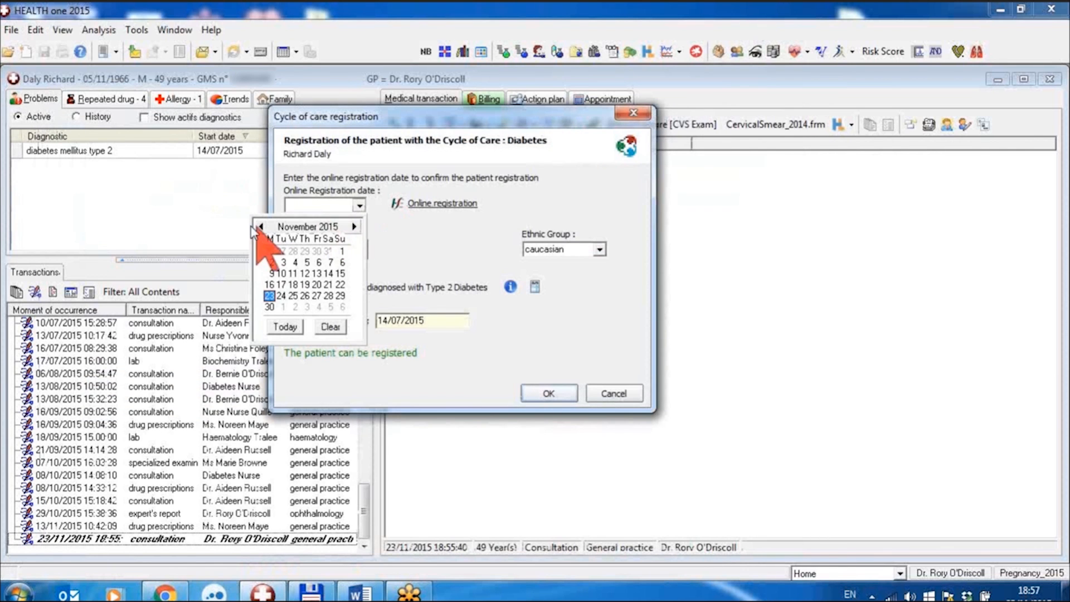
left_click(261, 226)
left_click(261, 226)
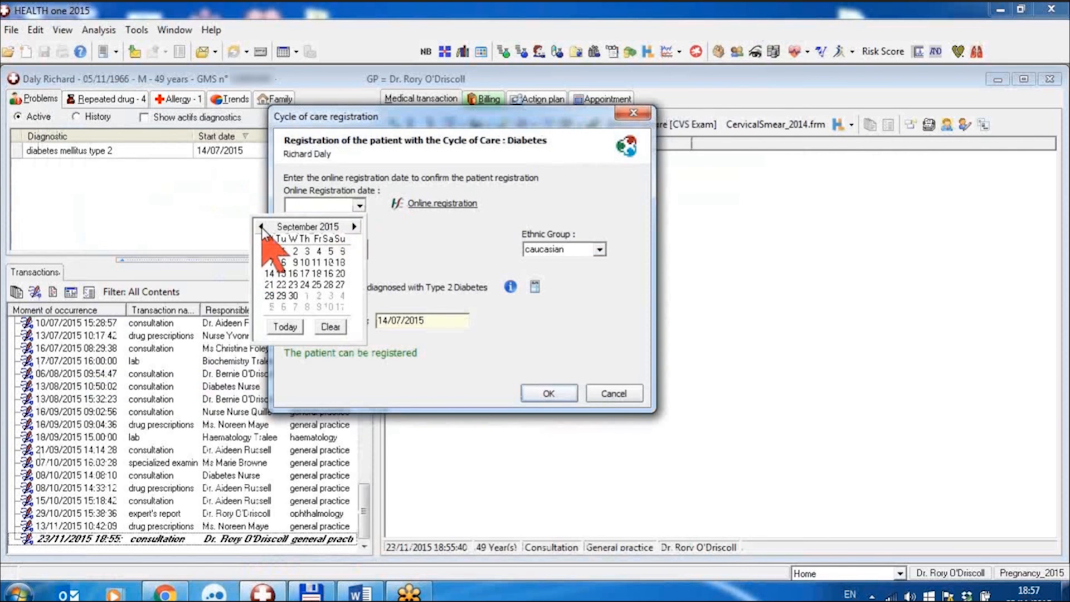
left_click(269, 274)
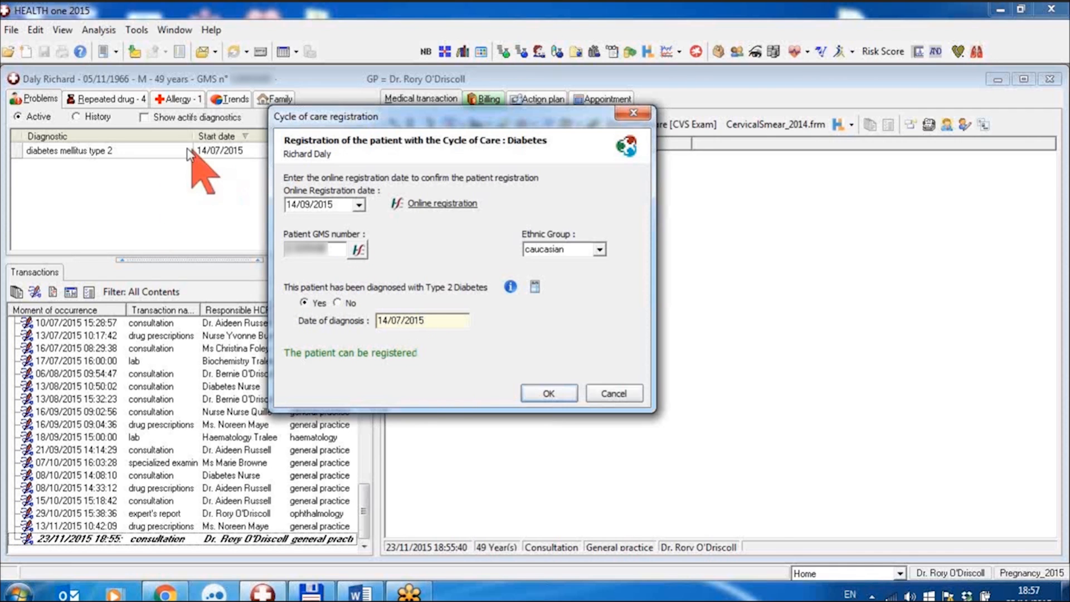
left_click(555, 391)
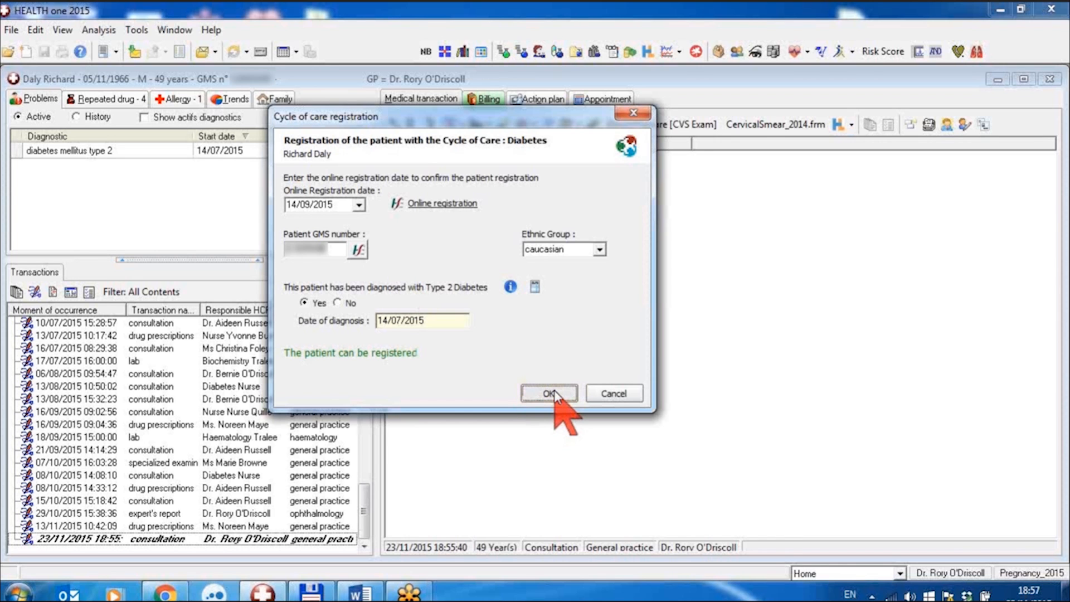